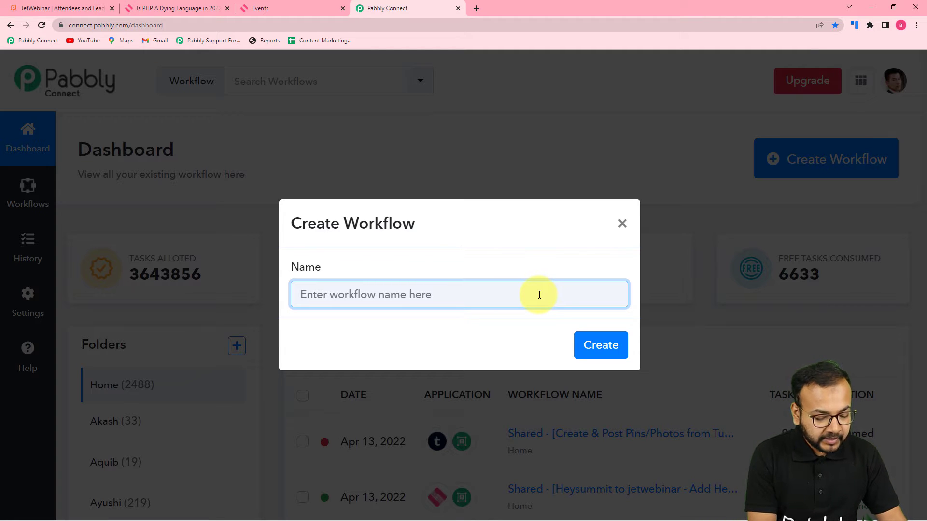
# Create a new workflow named 'HeySummit to JetWebinar Automation'.
pyautogui.write('H')
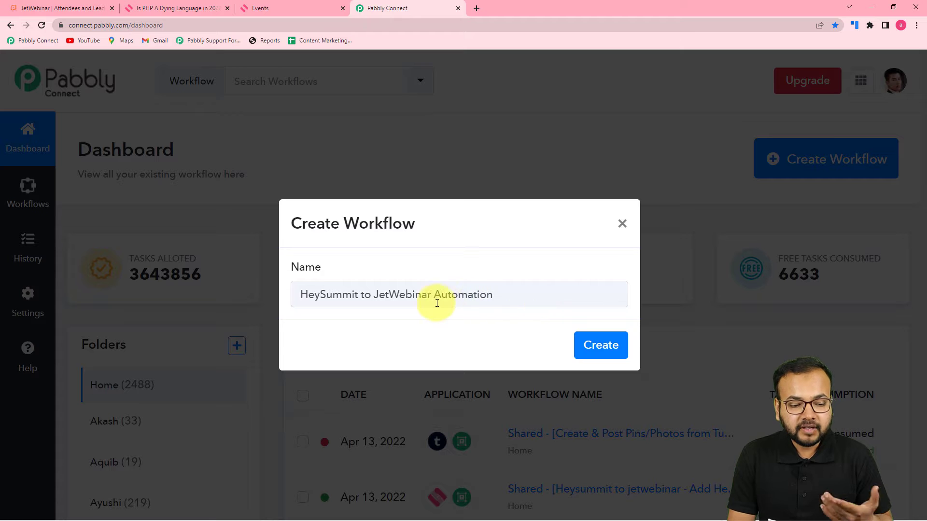
pyautogui.click(590, 347)
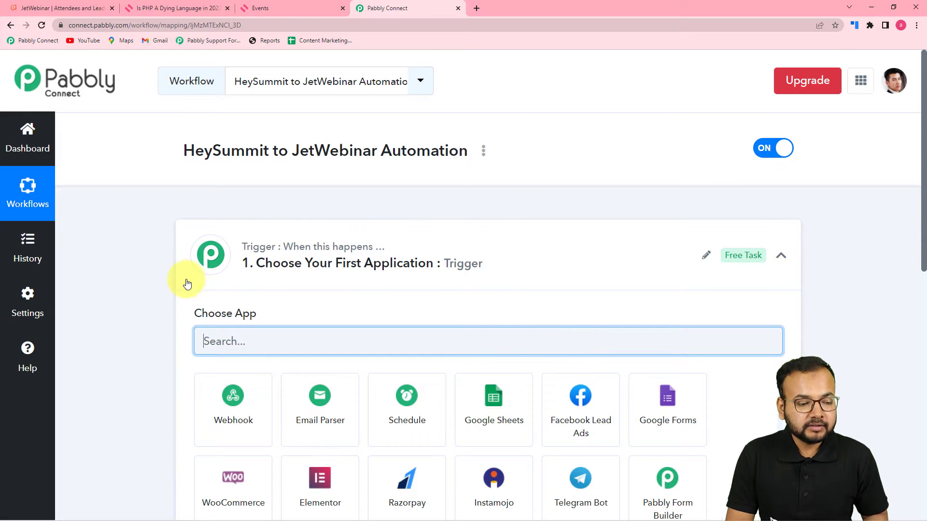
pyautogui.scroll(-3, 402, 254)
# Search 'hey' in the trigger step's app chooser and select HeySummit.
pyautogui.scroll(-2, 769, 167)
pyautogui.scroll(4, 769, 186)
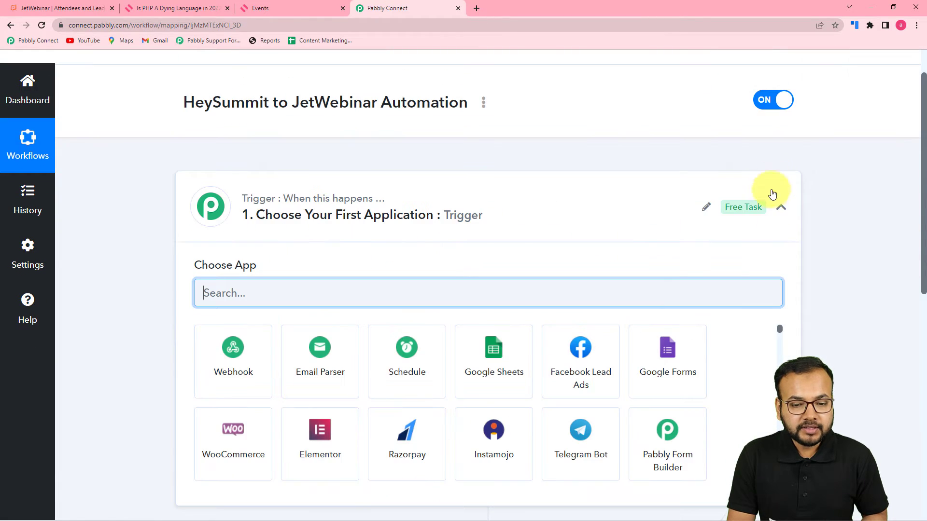
pyautogui.click(781, 210)
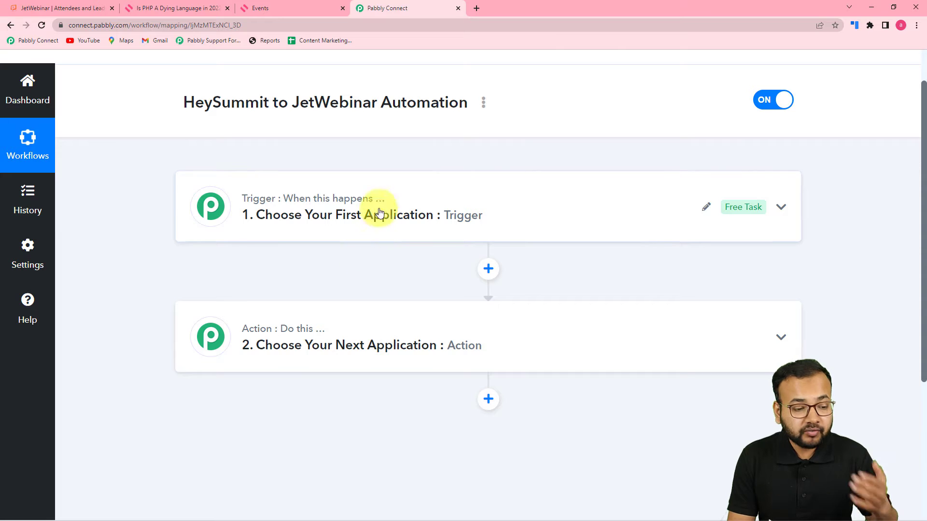
pyautogui.click(342, 240)
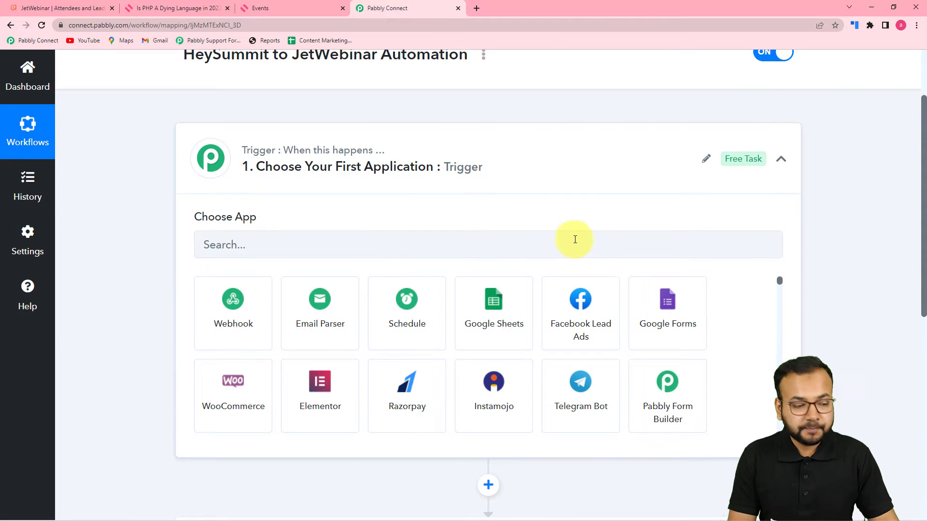
pyautogui.click(330, 252)
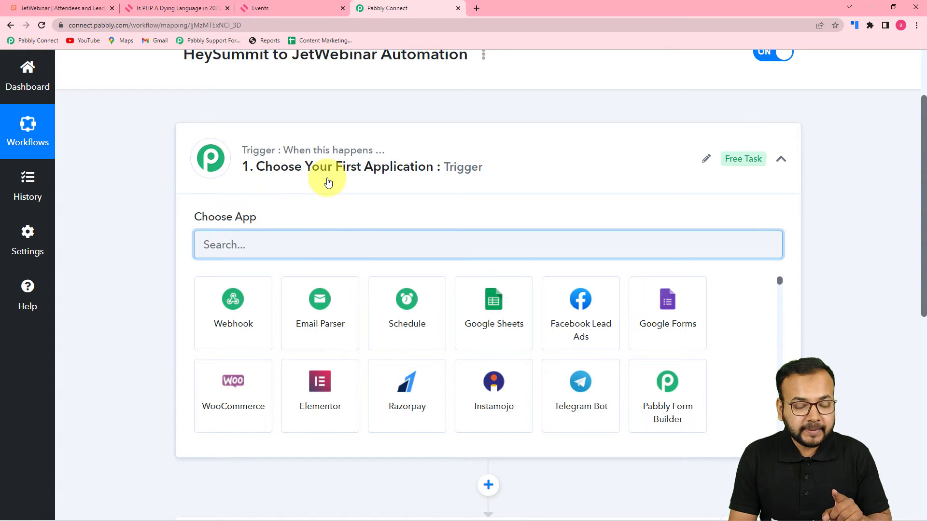
pyautogui.write('heysum')
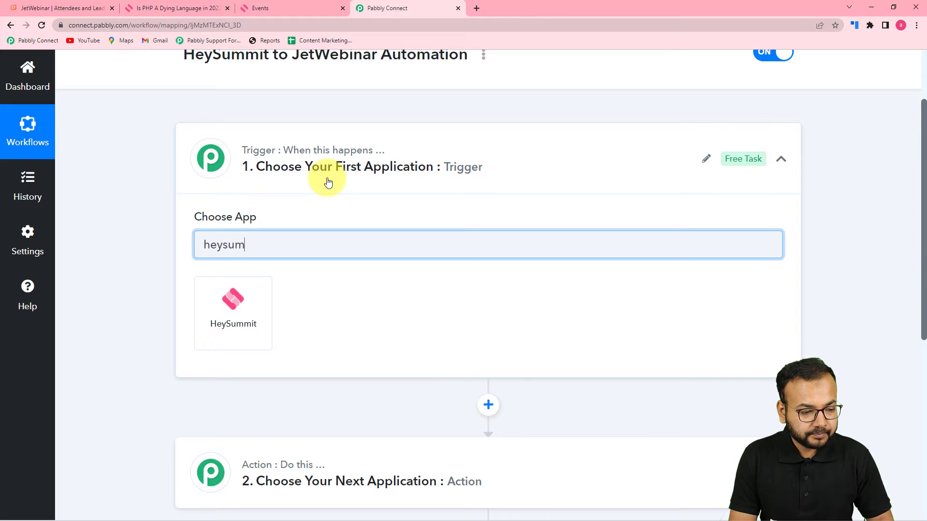
pyautogui.click(271, 305)
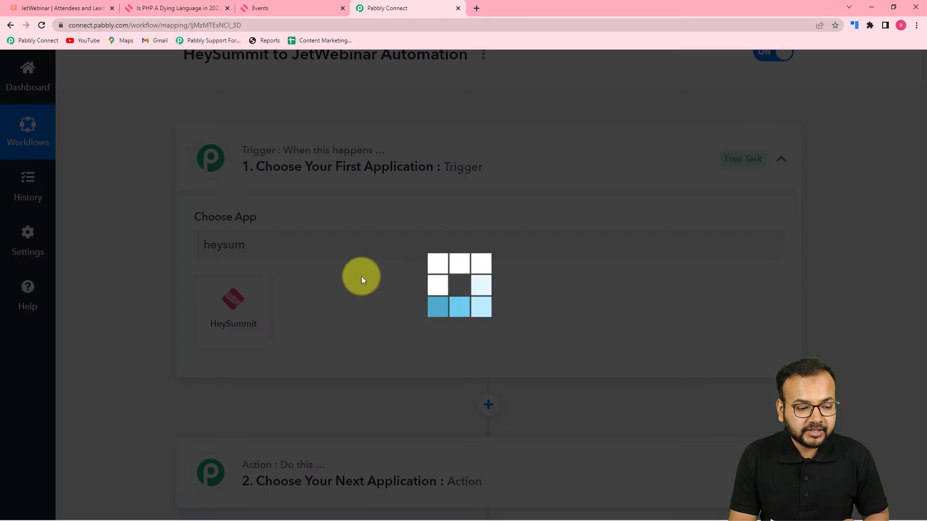
pyautogui.scroll(-3, 415, 277)
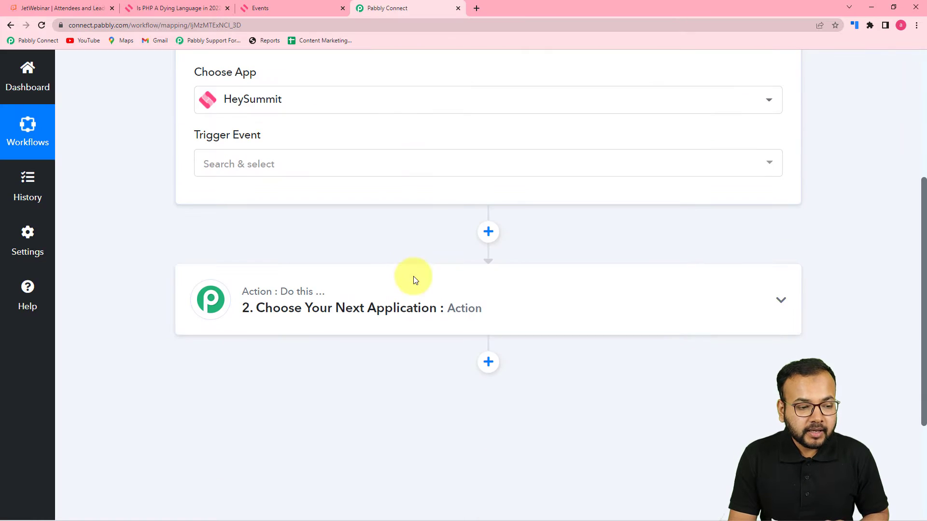
# Set the trigger event to New Attendee Registered and copy its webhook URL.
pyautogui.click(260, 166)
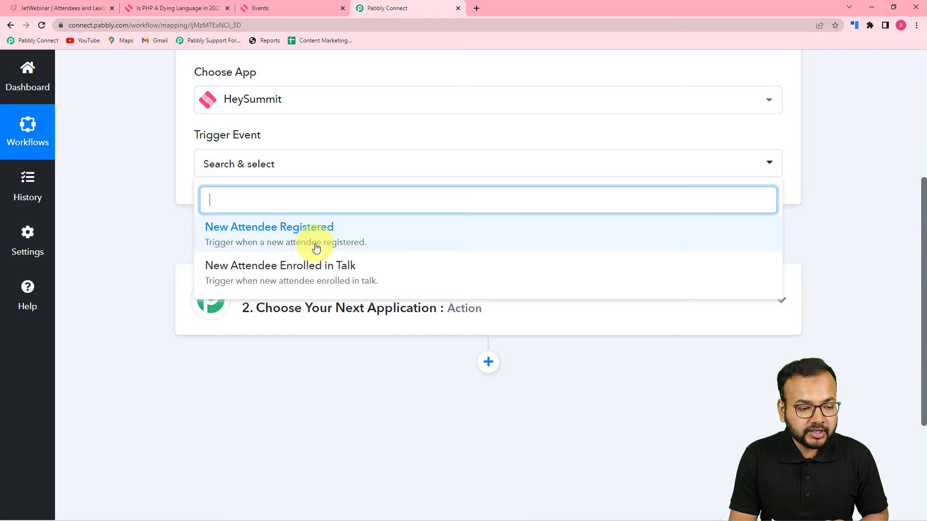
pyautogui.click(277, 240)
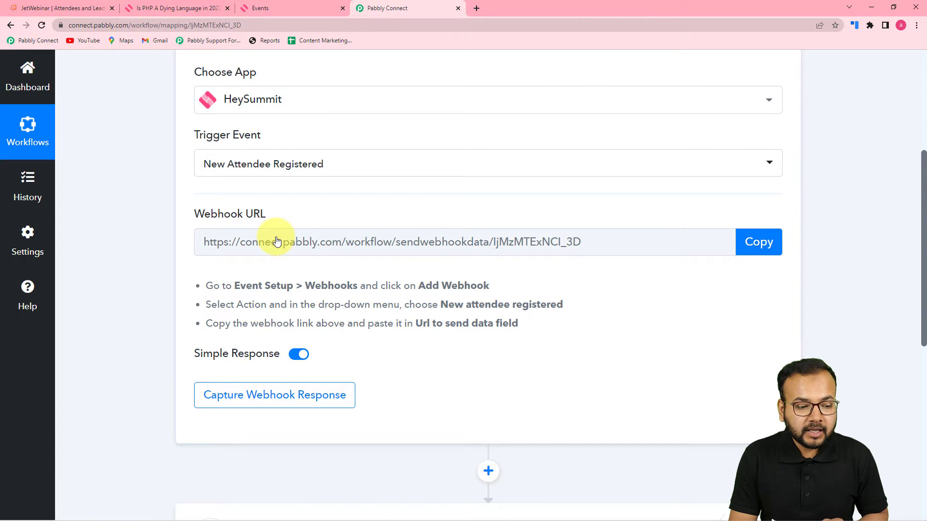
pyautogui.scroll(-2, 276, 241)
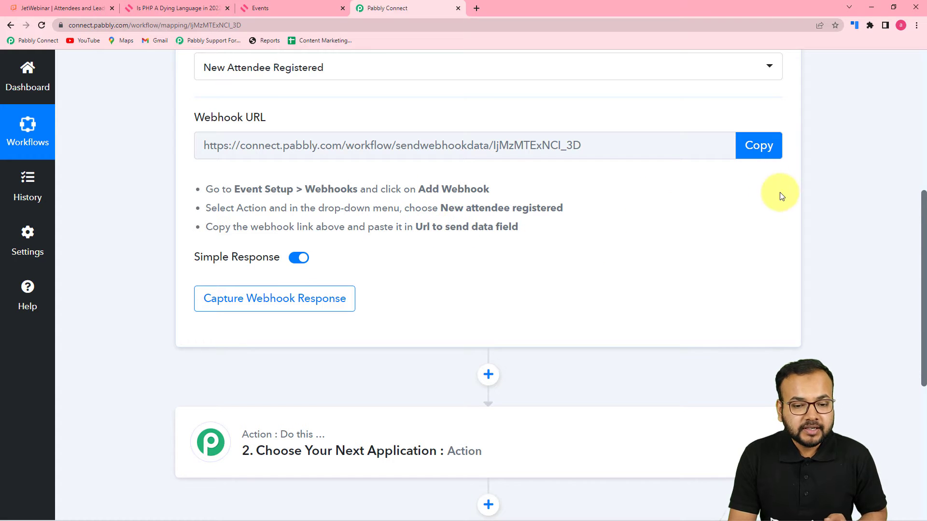
pyautogui.click(769, 157)
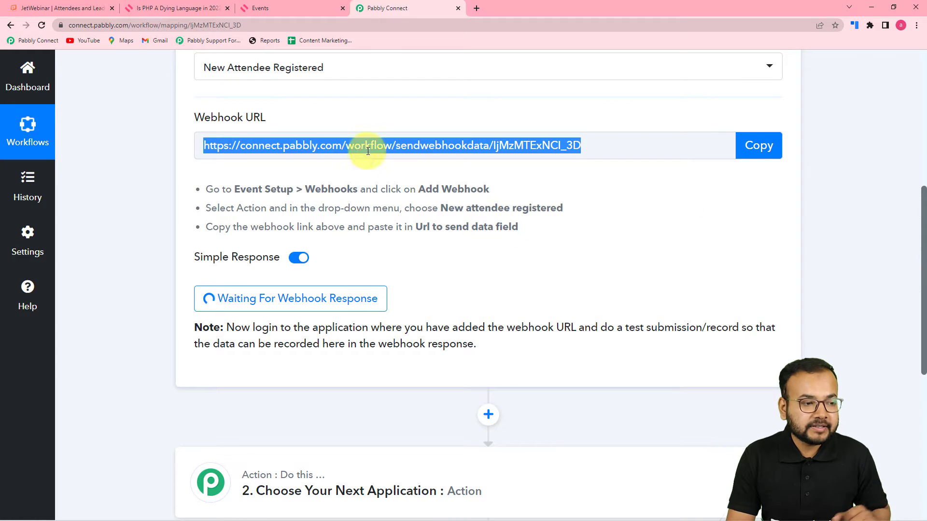
# Open Event Setup > Webhooks for the 'Is PHP A Dying Language in 2022?' event.
pyautogui.click(199, 8)
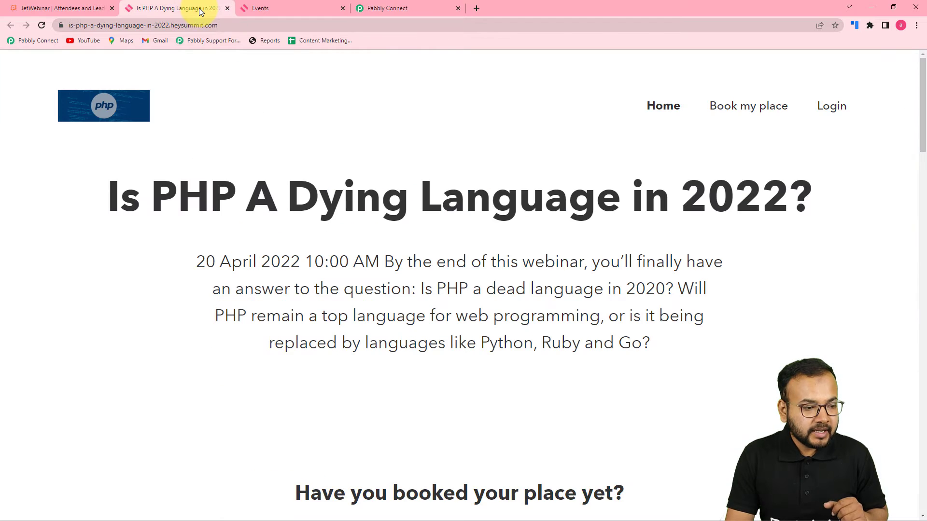
pyautogui.click(283, 12)
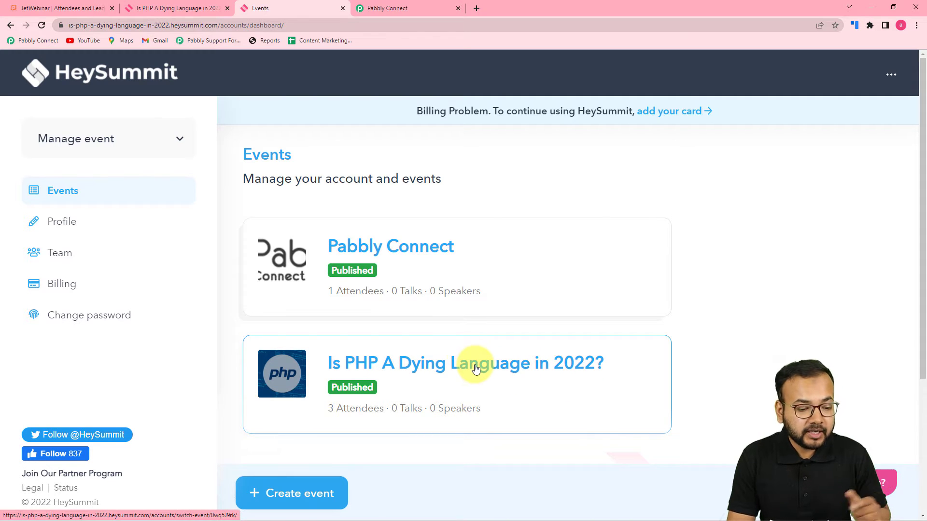
pyautogui.click(439, 371)
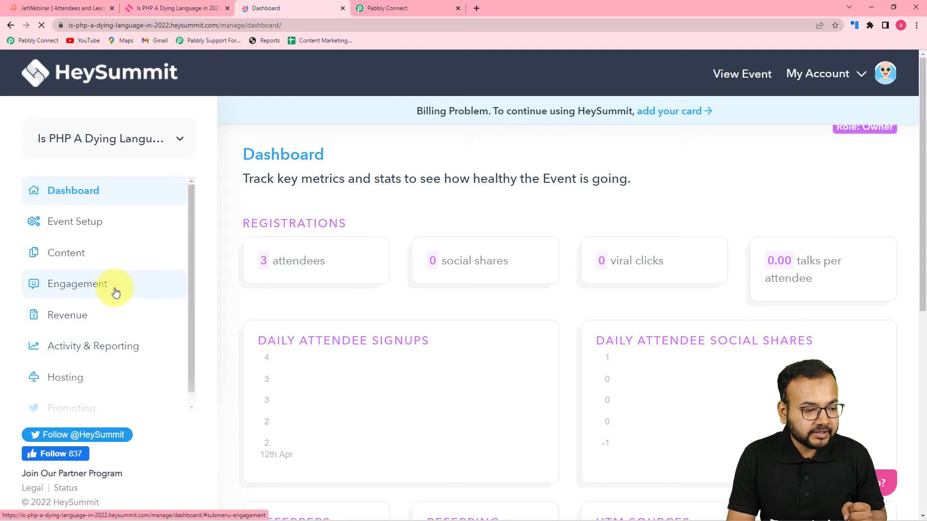
pyautogui.scroll(-1, 116, 292)
pyautogui.scroll(1, 116, 289)
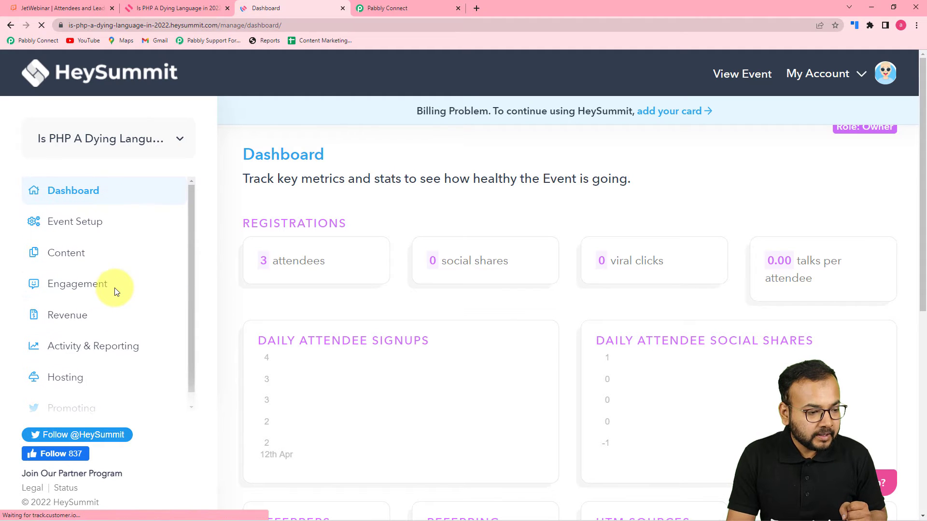
pyautogui.click(67, 232)
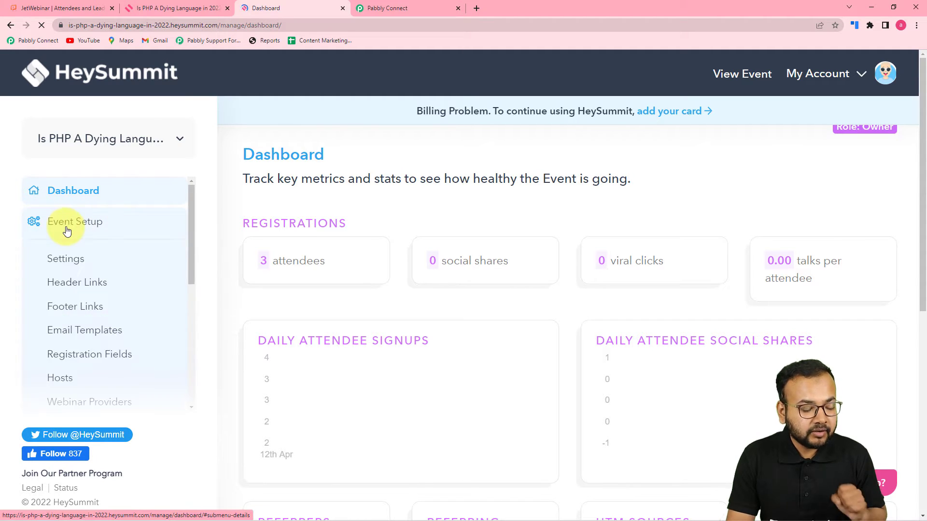
pyautogui.scroll(-4, 91, 288)
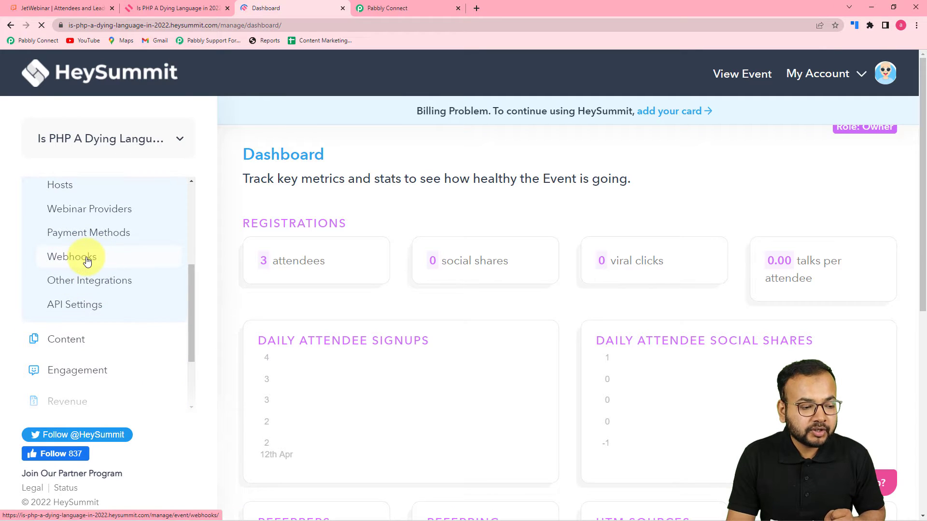
pyautogui.click(87, 261)
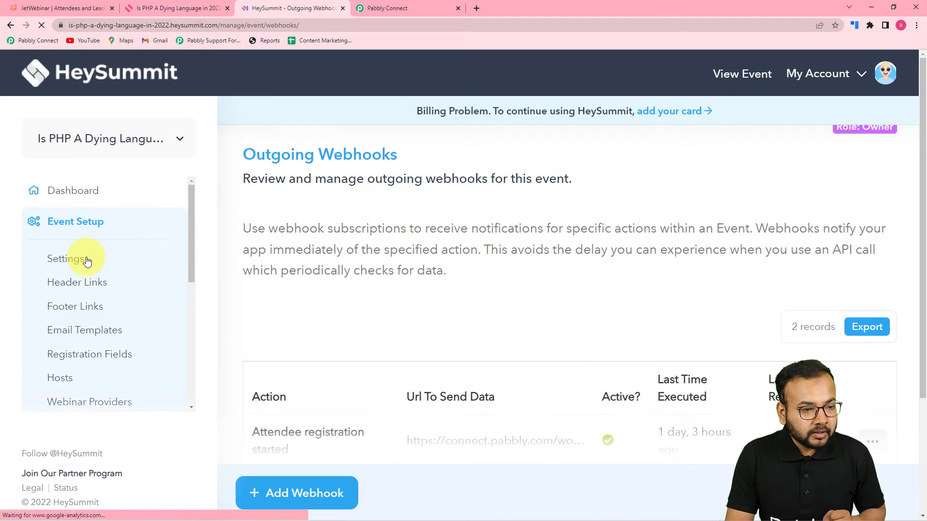
pyautogui.scroll(-1, 533, 300)
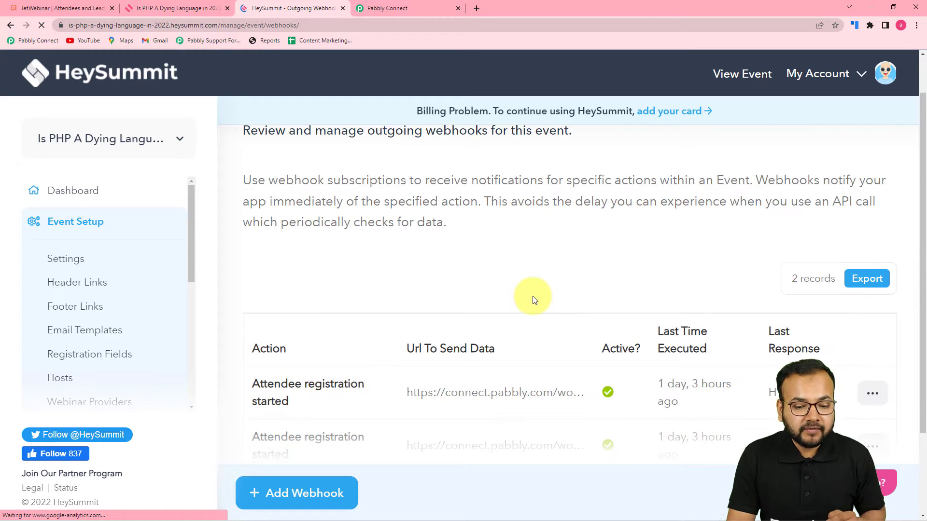
# Save a new Attendee registration started webhook using the pasted Pabbly URL.
pyautogui.click(312, 492)
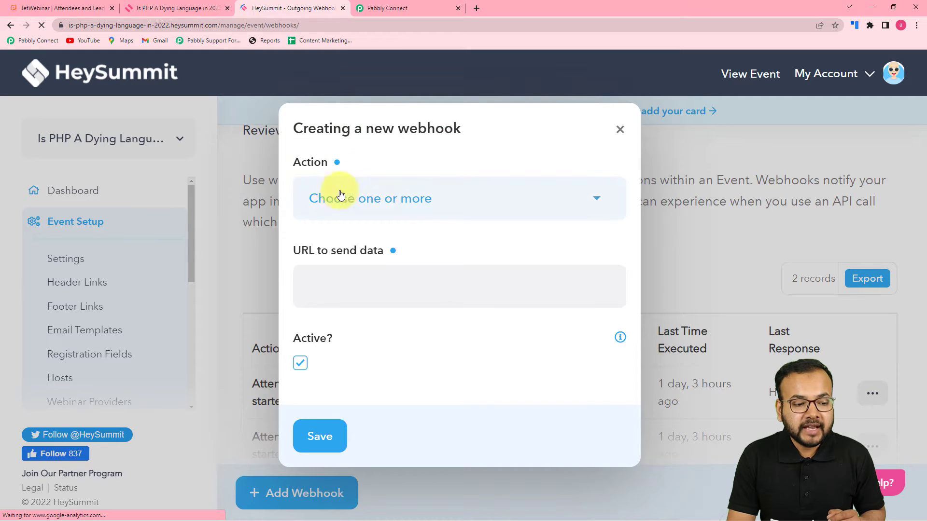
pyautogui.click(424, 201)
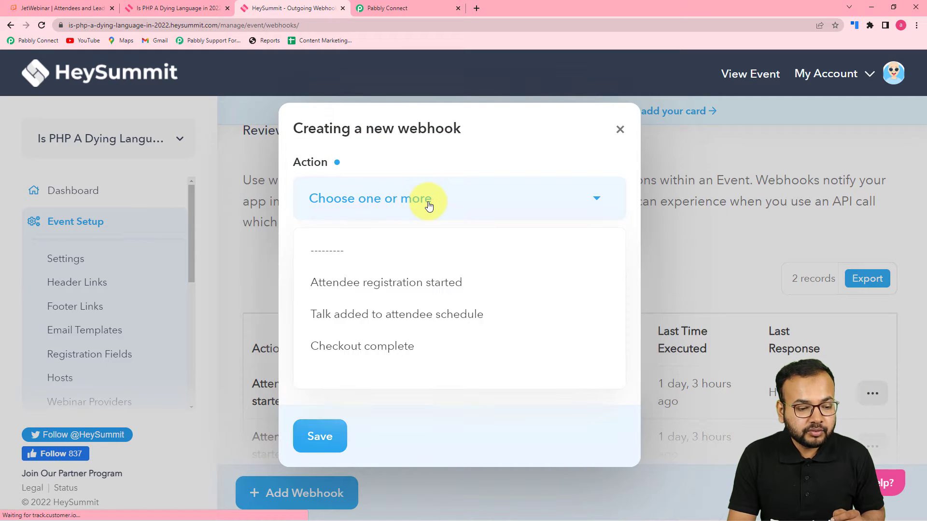
pyautogui.click(411, 289)
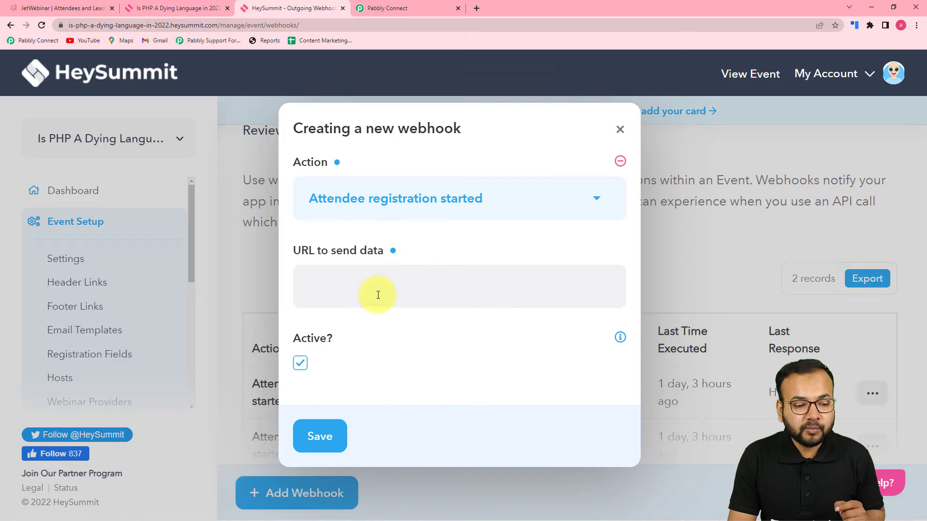
pyautogui.rightClick(356, 289)
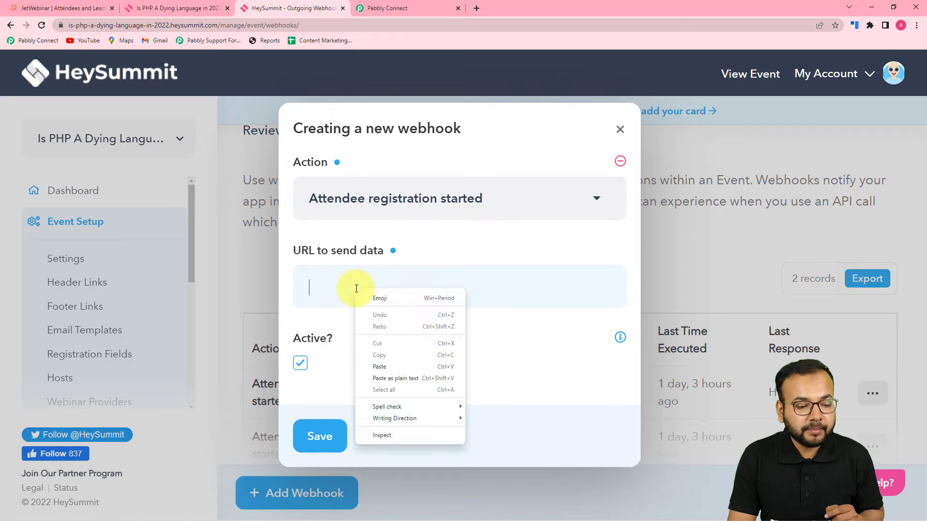
pyautogui.click(384, 375)
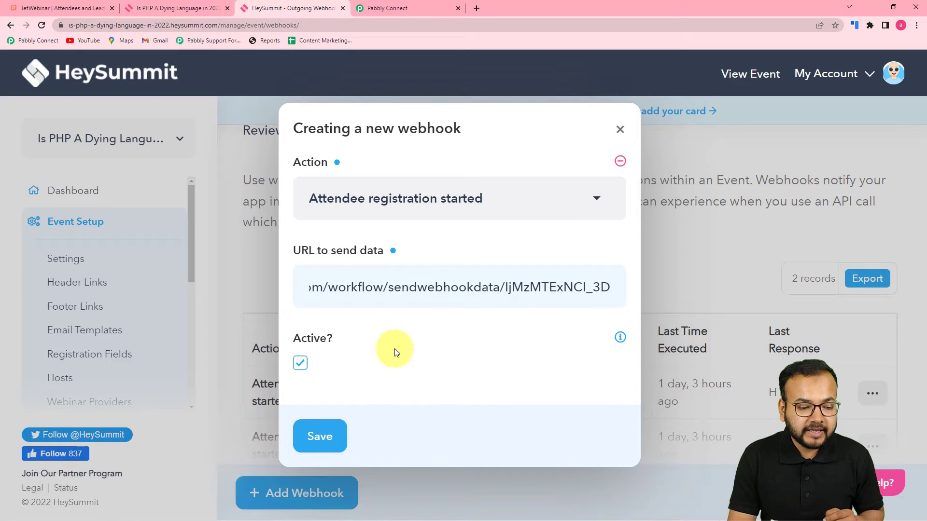
pyautogui.click(385, 379)
pyautogui.click(332, 424)
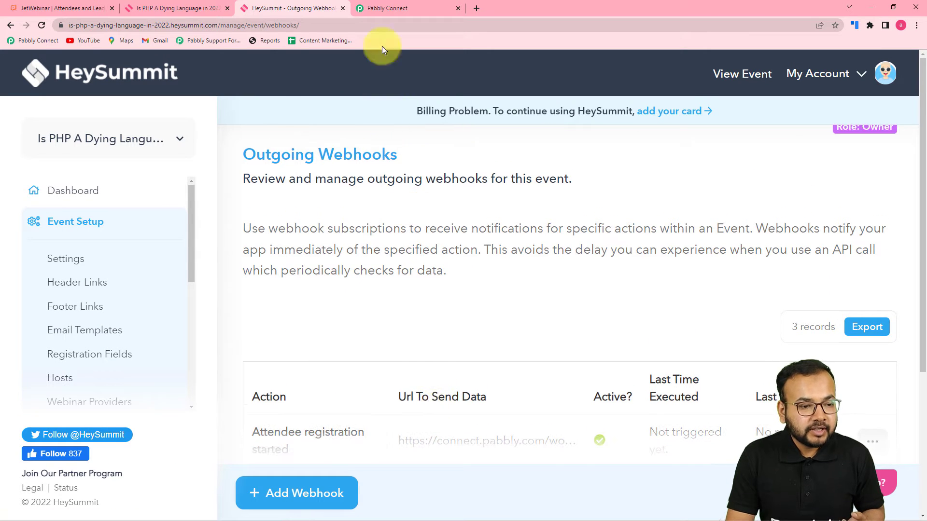
pyautogui.click(386, 8)
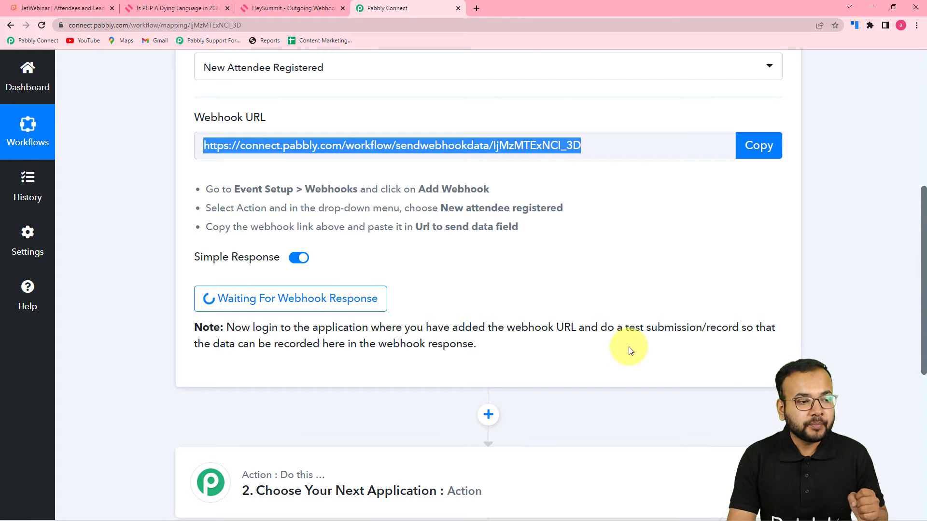
# Enter a test attendee email on the public event page and book a place.
pyautogui.click(291, 10)
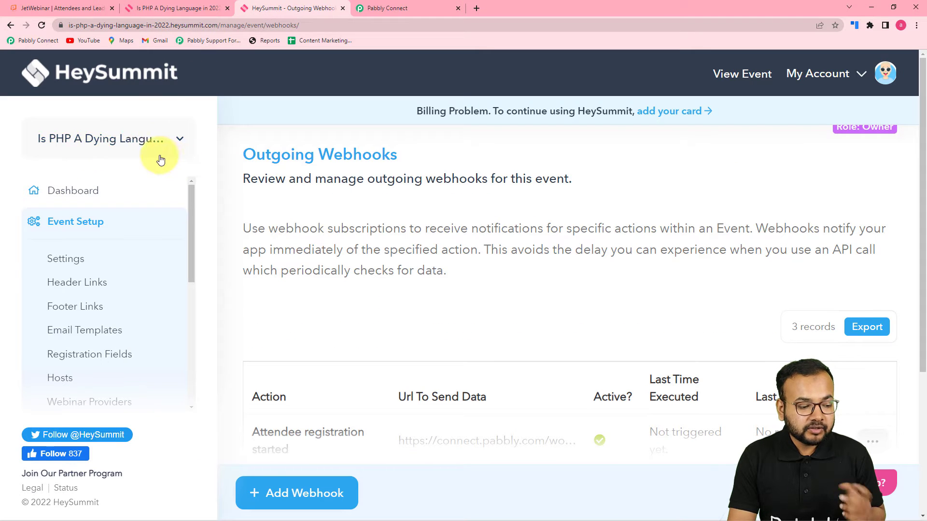
pyautogui.click(169, 8)
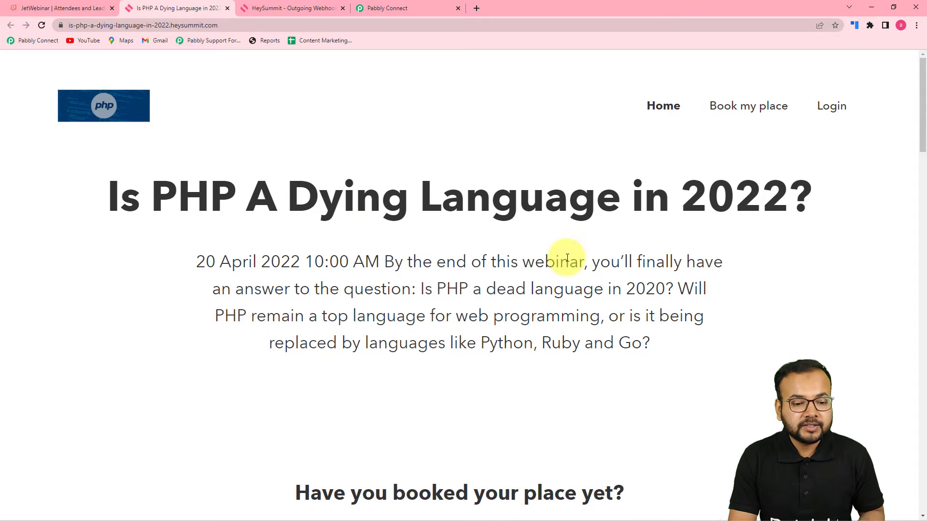
pyautogui.scroll(-1, 641, 261)
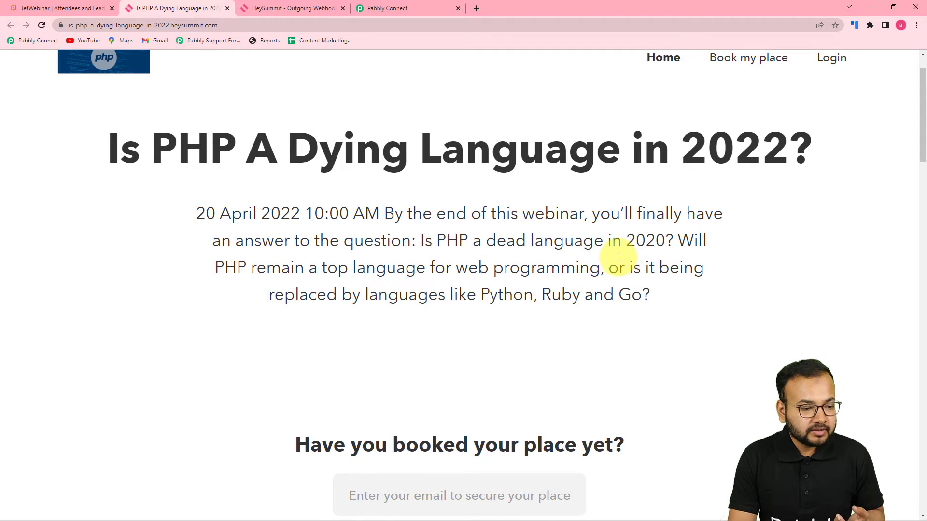
pyautogui.scroll(-1, 618, 253)
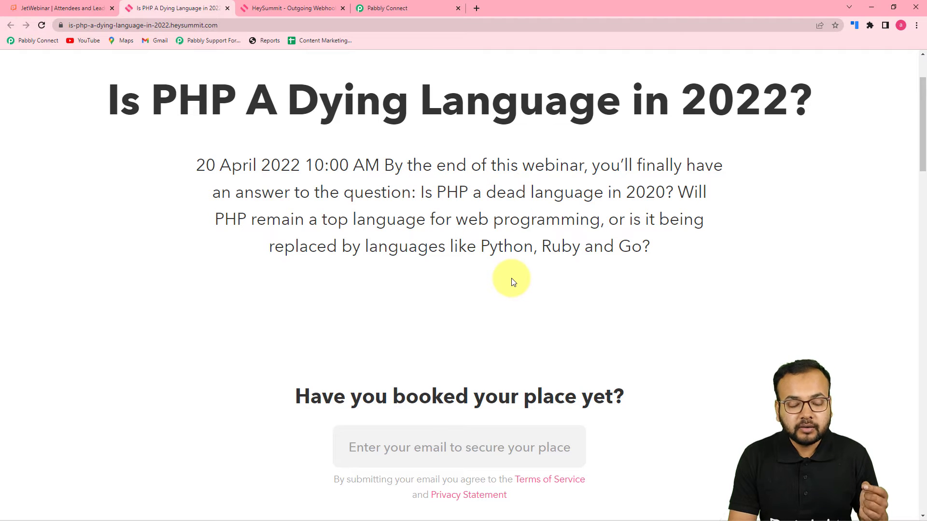
pyautogui.scroll(-2, 491, 270)
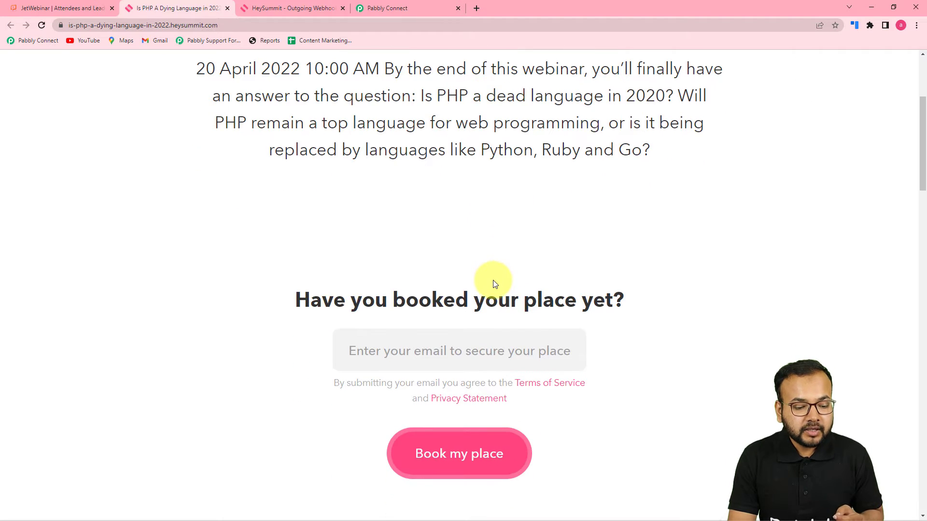
pyautogui.scroll(-2, 464, 345)
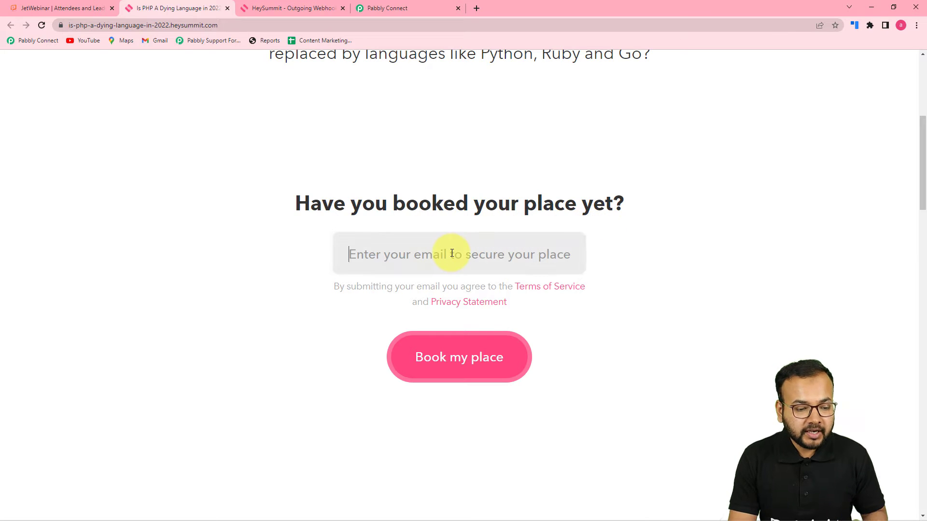
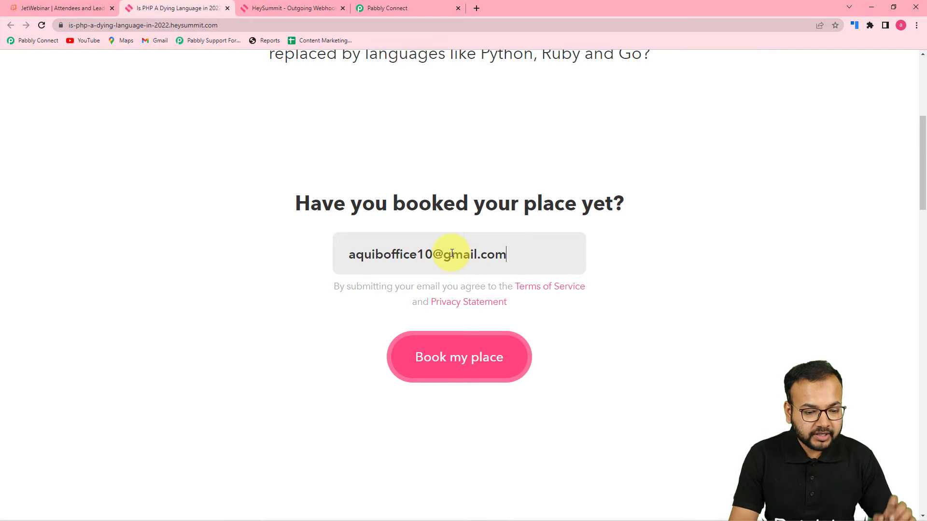
pyautogui.click(441, 368)
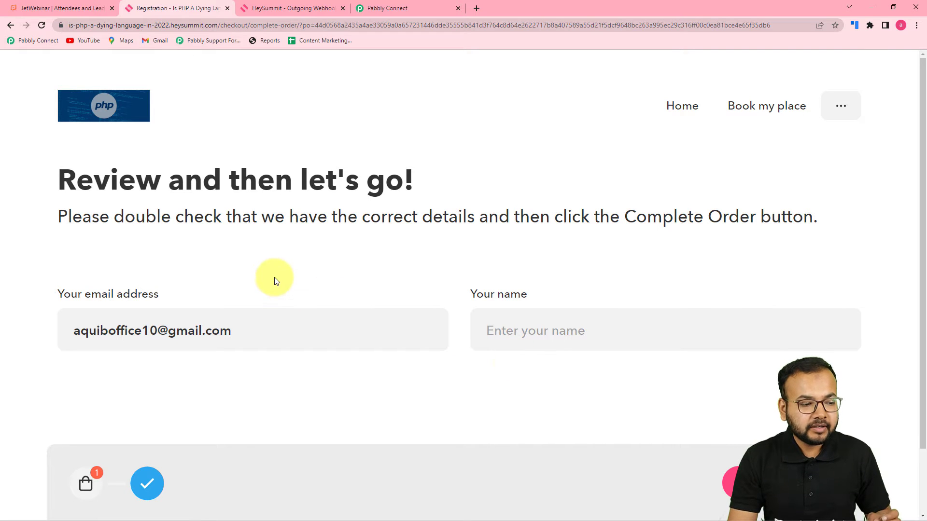
# Fill in the attendee's name in the Your name field to finish the order.
pyautogui.click(509, 333)
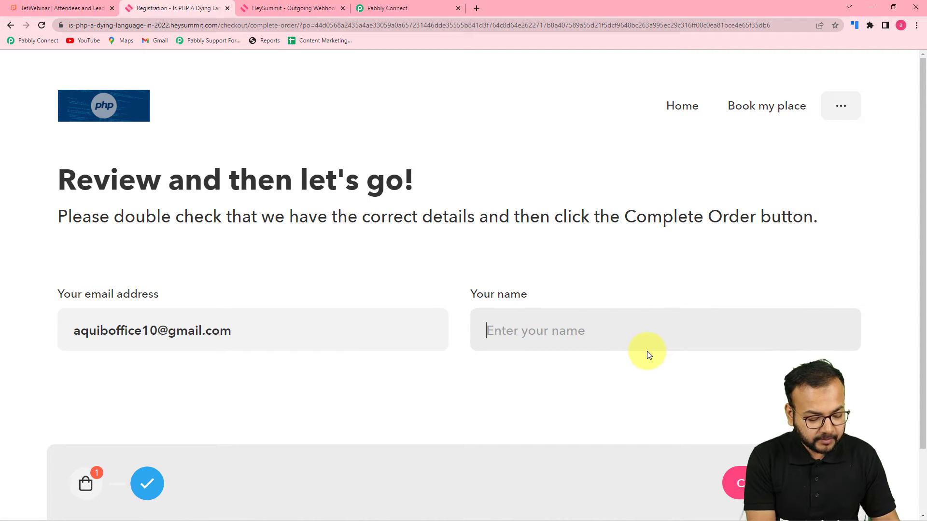
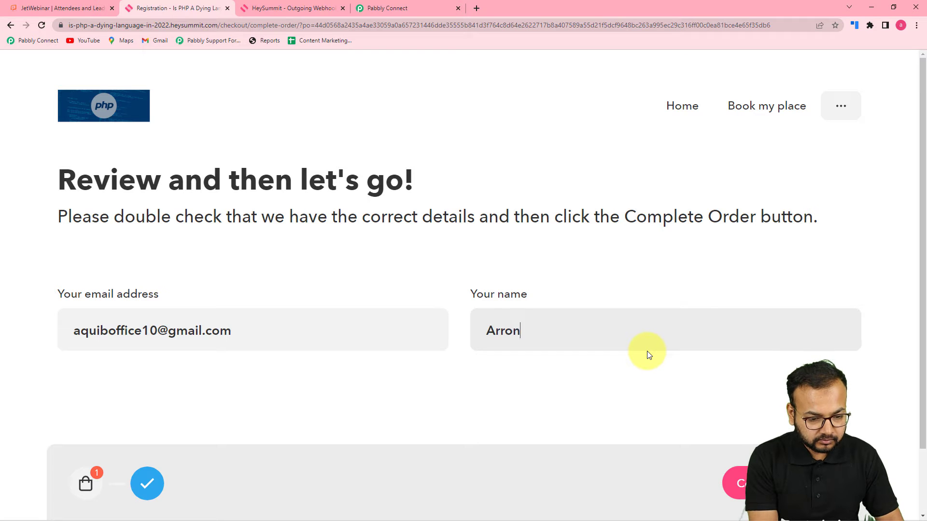
pyautogui.scroll(-2, 642, 376)
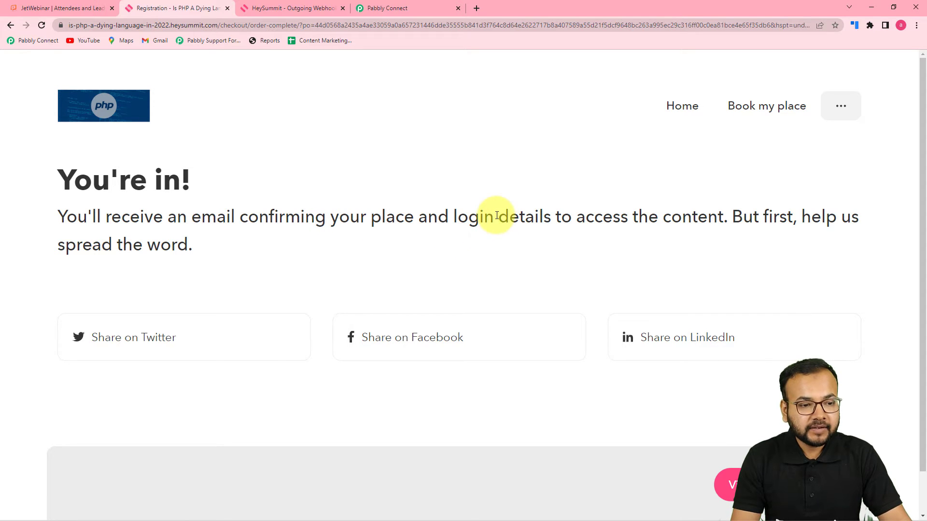
# Review the received webhook data: attendee email, event 19772, status Completed Order.
pyautogui.click(416, 8)
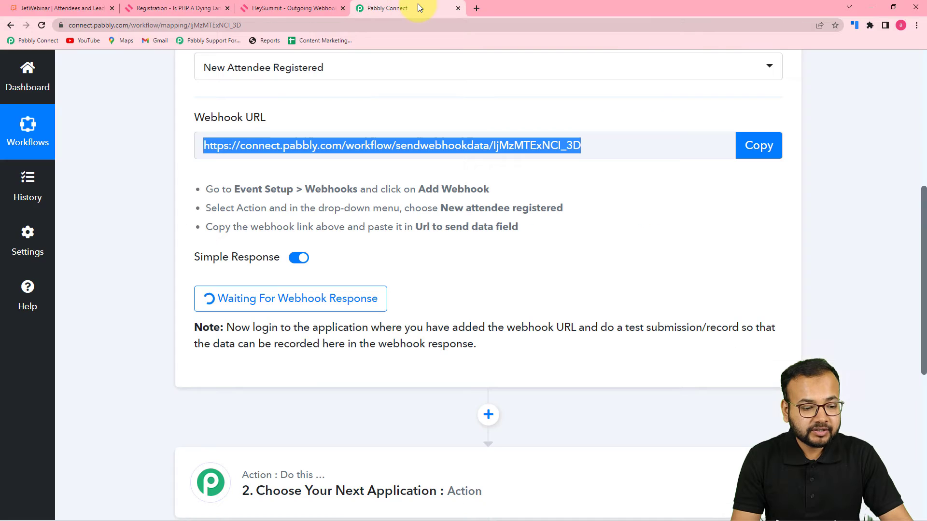
pyautogui.scroll(-1, 420, 275)
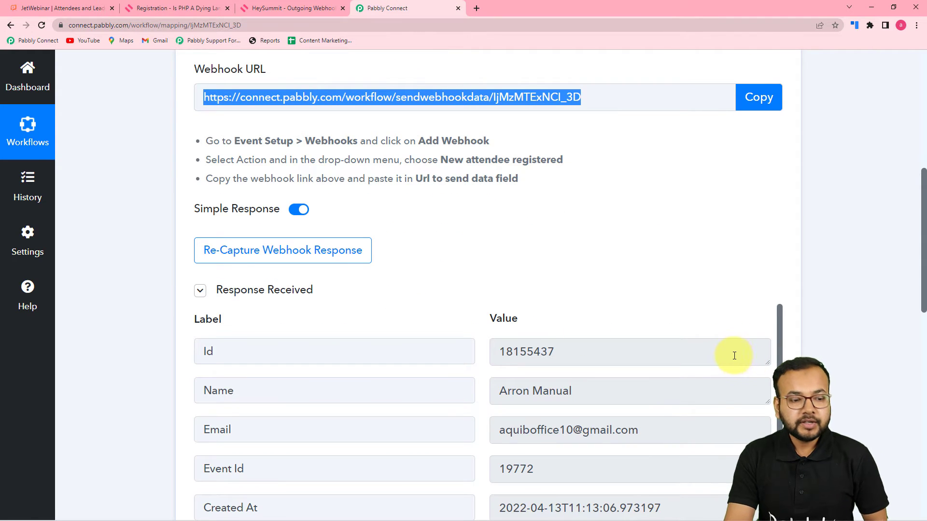
pyautogui.scroll(-2, 601, 286)
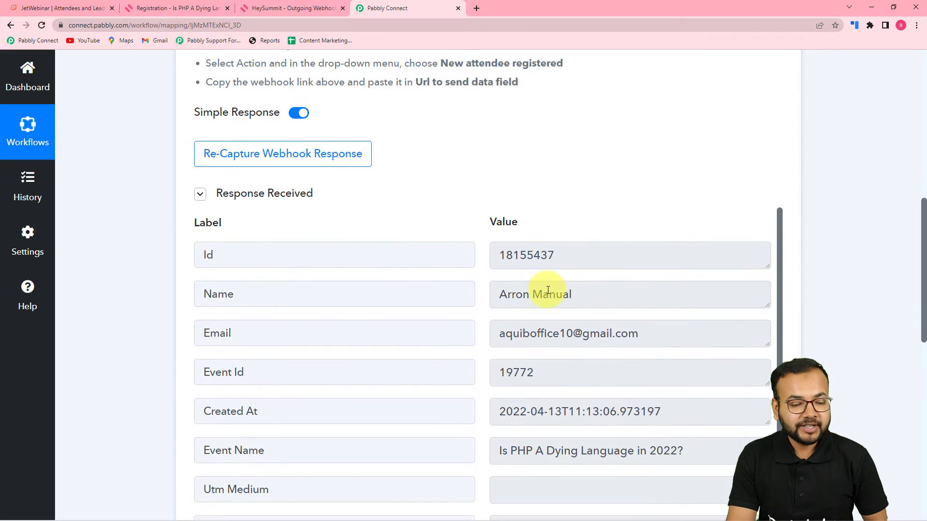
pyautogui.scroll(-1, 546, 287)
pyautogui.scroll(1, 317, 310)
pyautogui.scroll(-2, 120, 292)
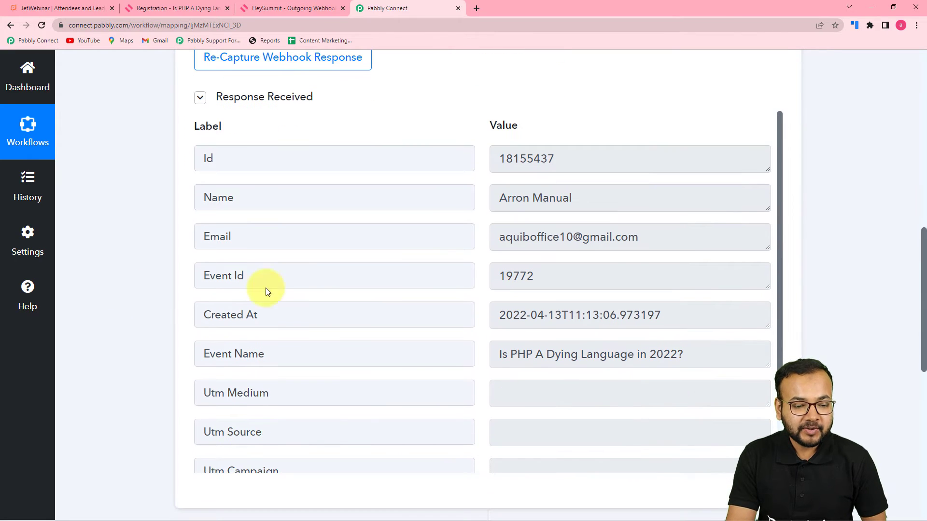
pyautogui.scroll(-1, 493, 298)
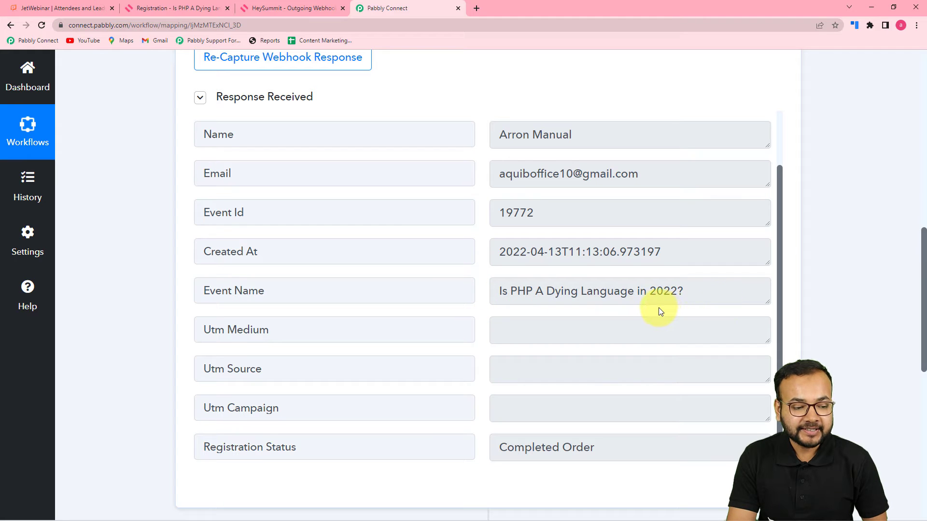
pyautogui.scroll(-1, 616, 270)
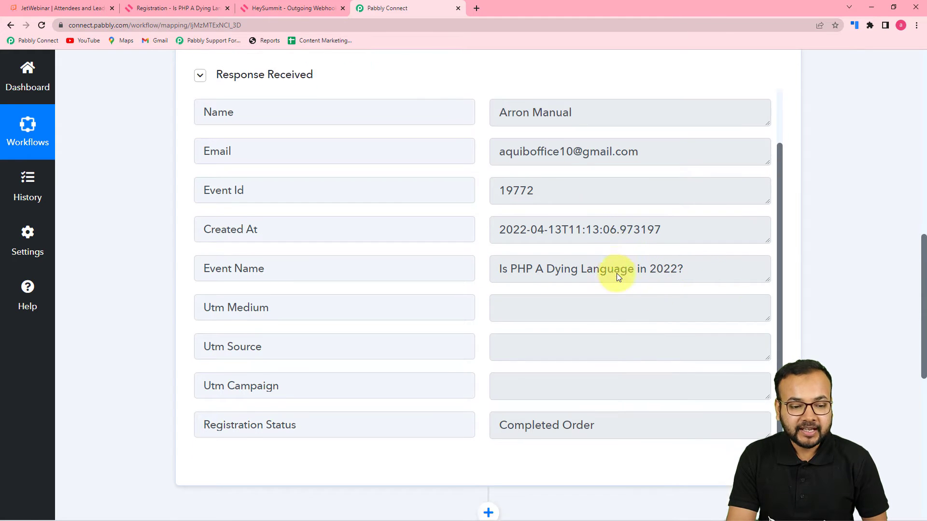
pyautogui.scroll(-1, 618, 276)
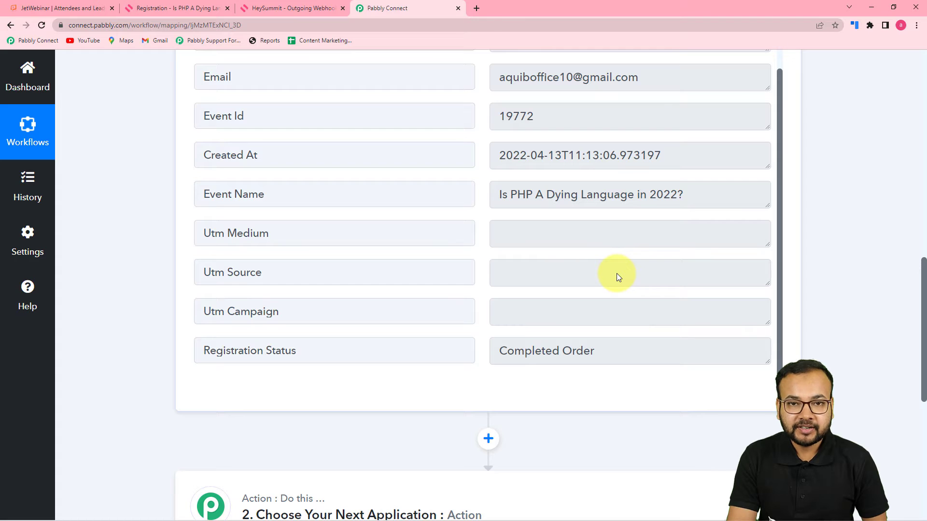
pyautogui.scroll(-2, 616, 273)
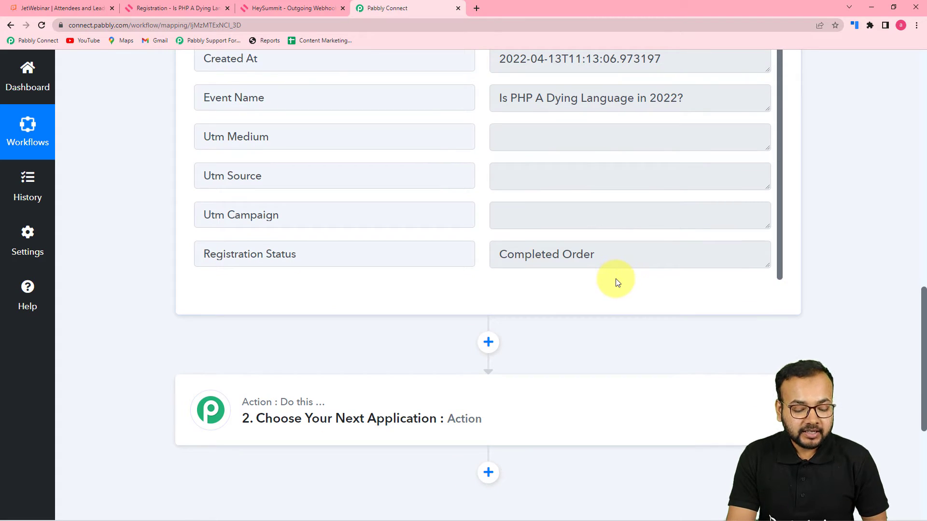
pyautogui.scroll(2, 620, 288)
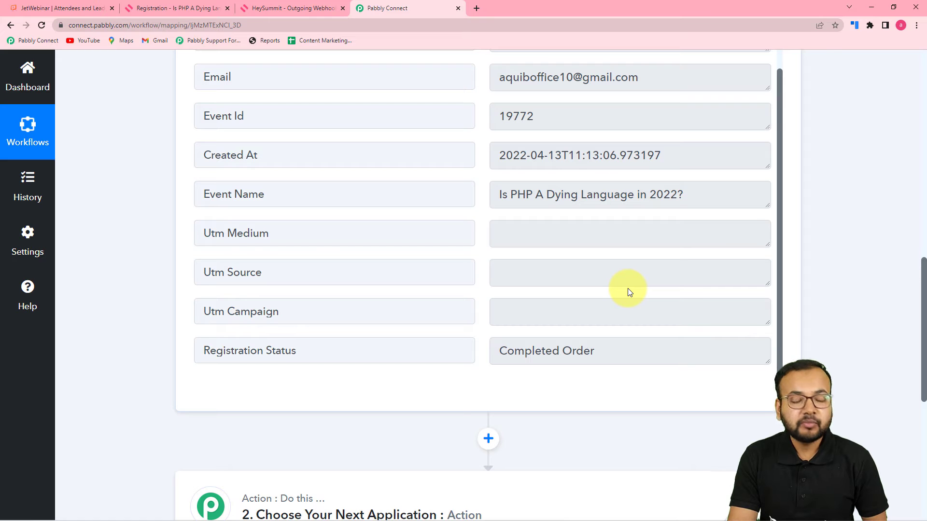
pyautogui.scroll(-2, 610, 289)
pyautogui.scroll(3, 608, 290)
pyautogui.scroll(-6, 608, 290)
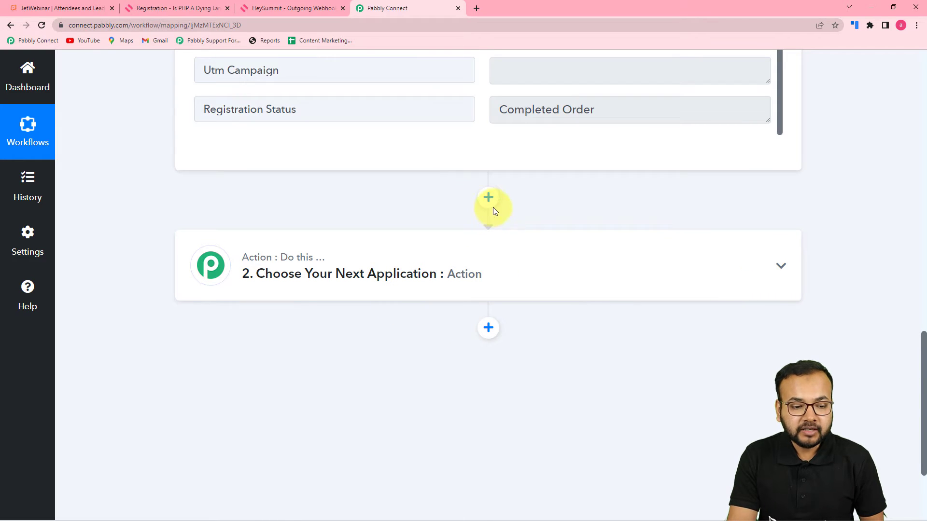
pyautogui.scroll(4, 555, 271)
pyautogui.scroll(4, 562, 281)
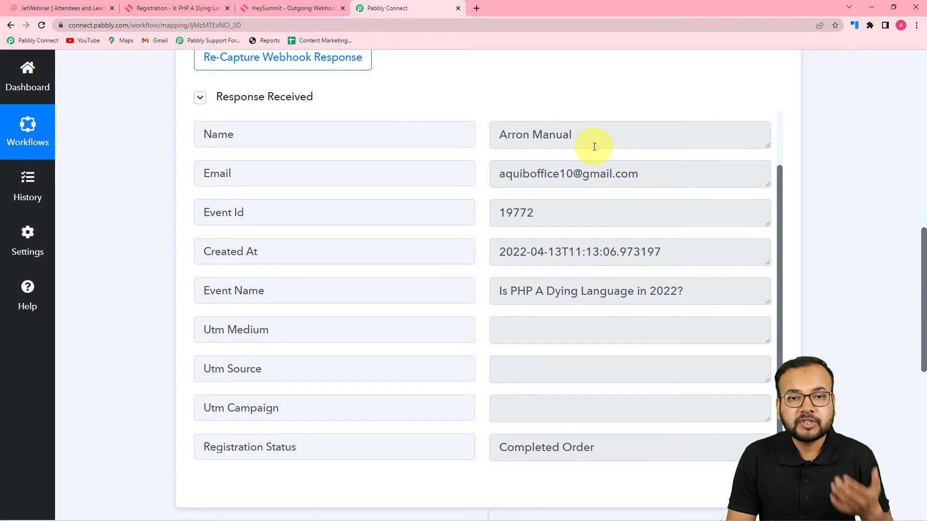
pyautogui.scroll(-8, 460, 192)
# Add a Text Formatter action step with the Split Text event.
pyautogui.click(455, 212)
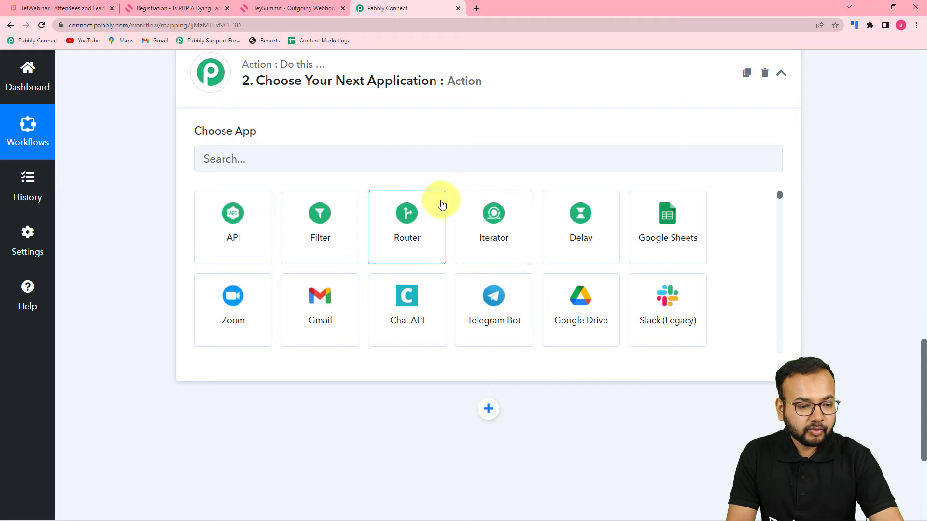
pyautogui.click(434, 165)
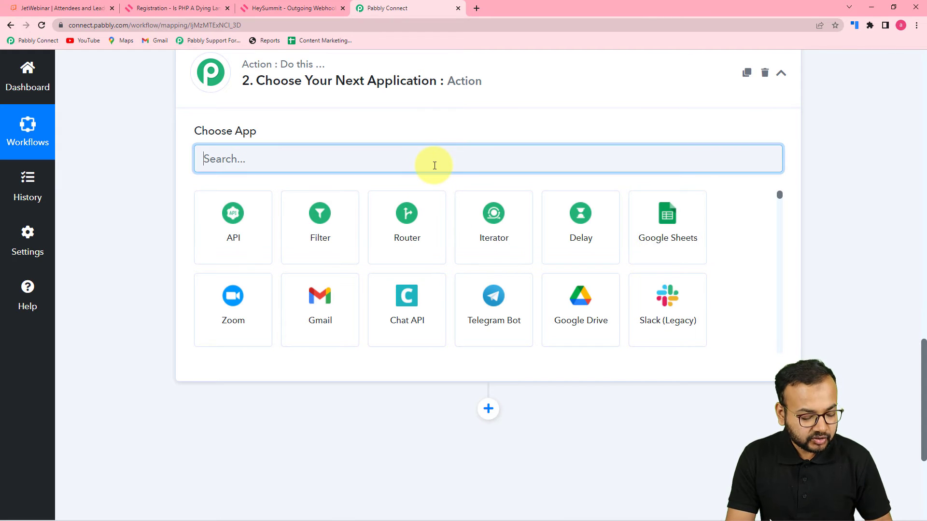
pyautogui.write('text')
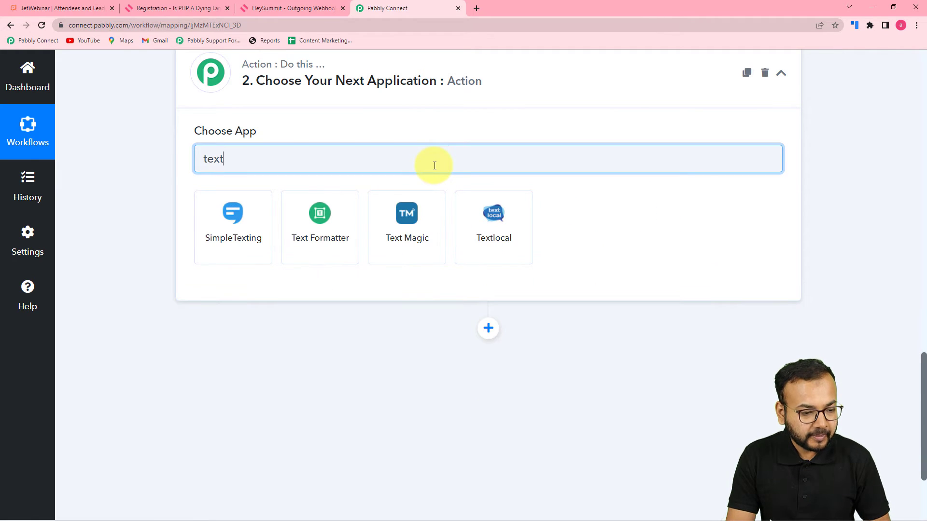
pyautogui.click(326, 241)
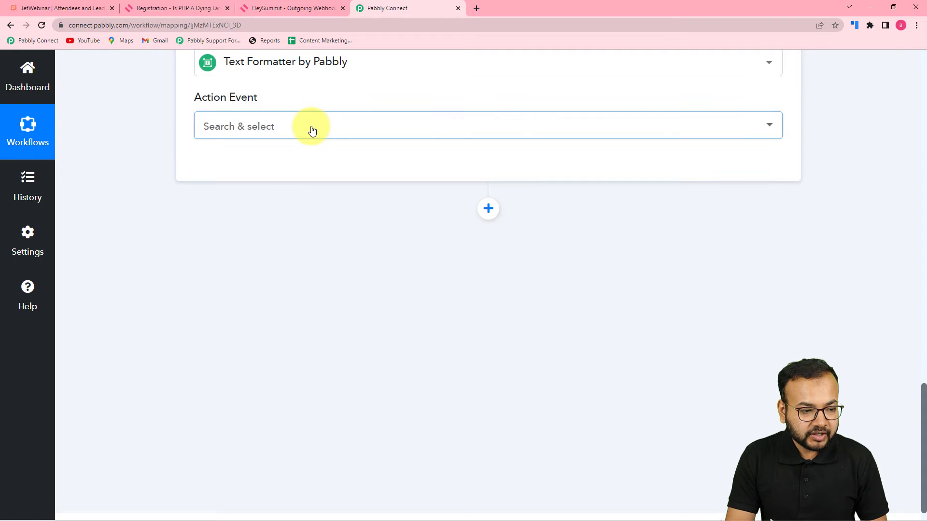
pyautogui.click(310, 127)
pyautogui.click(242, 350)
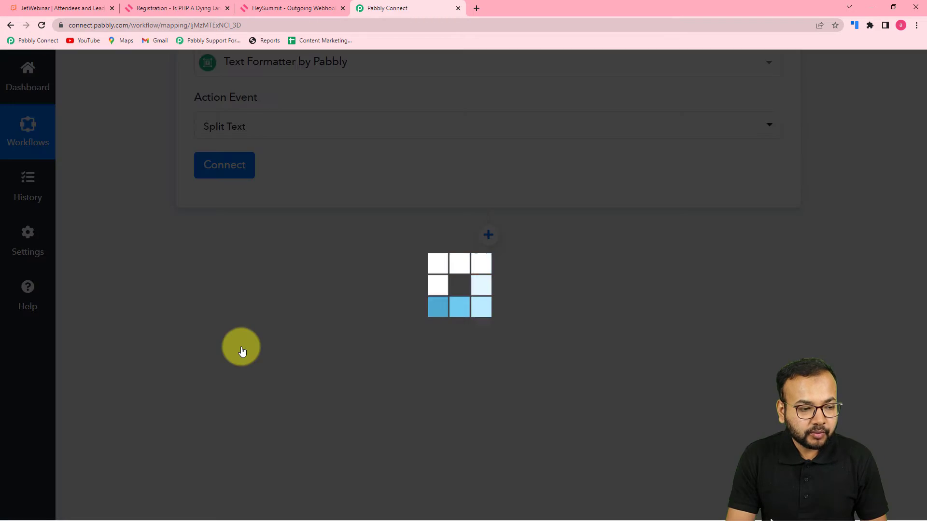
pyautogui.click(238, 166)
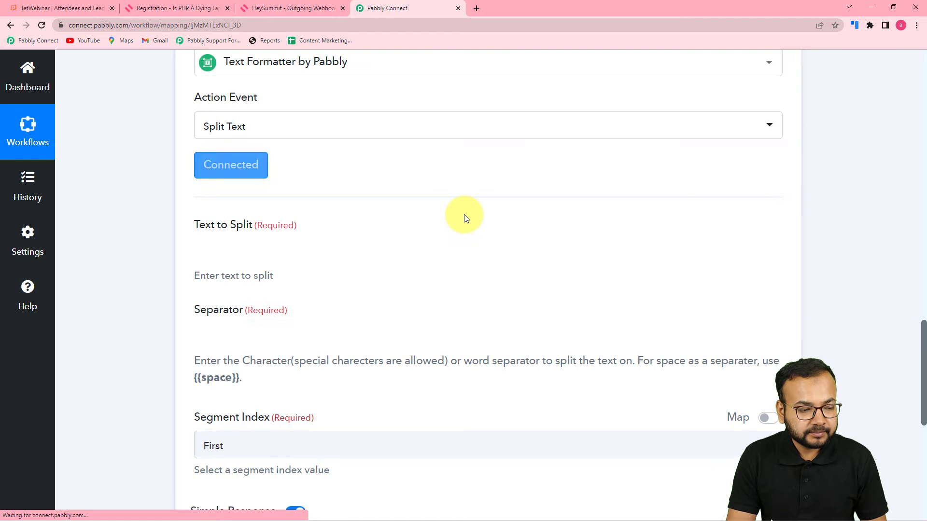
# Map HeySummit's '1. Name' field into Text to Split.
pyautogui.scroll(-2, 415, 232)
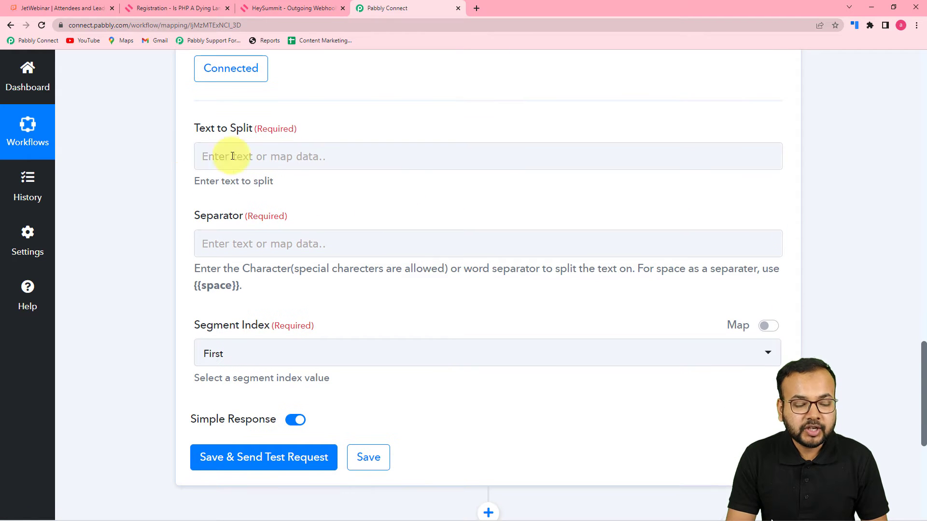
pyautogui.scroll(7, 524, 336)
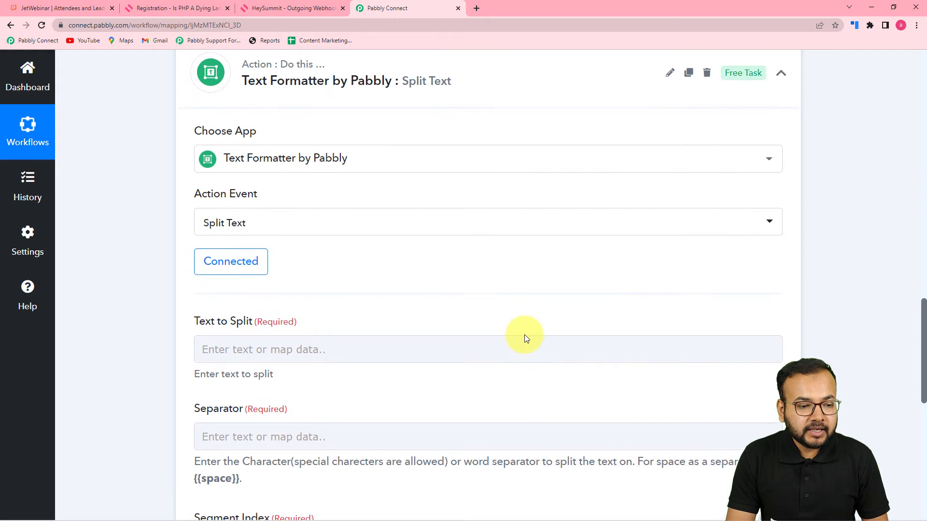
pyautogui.scroll(-4, 481, 338)
pyautogui.scroll(12, 482, 338)
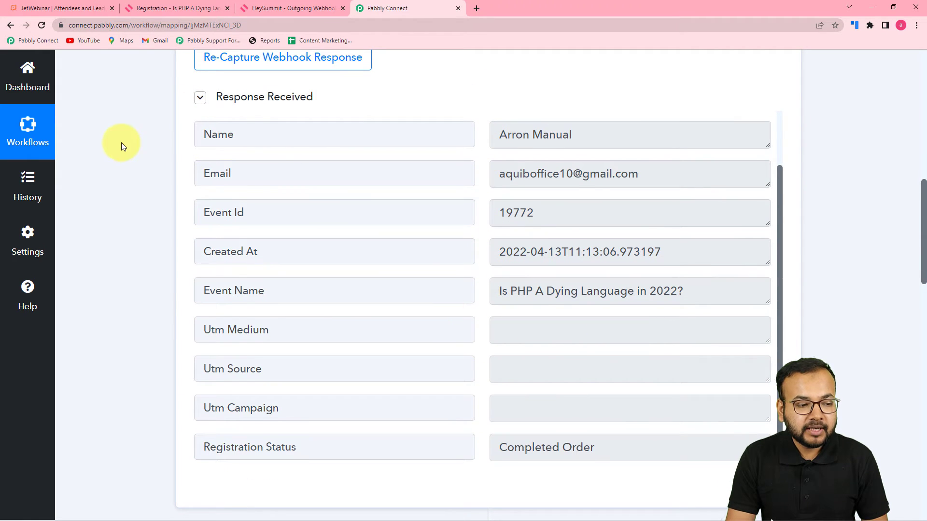
pyautogui.scroll(-10, 155, 234)
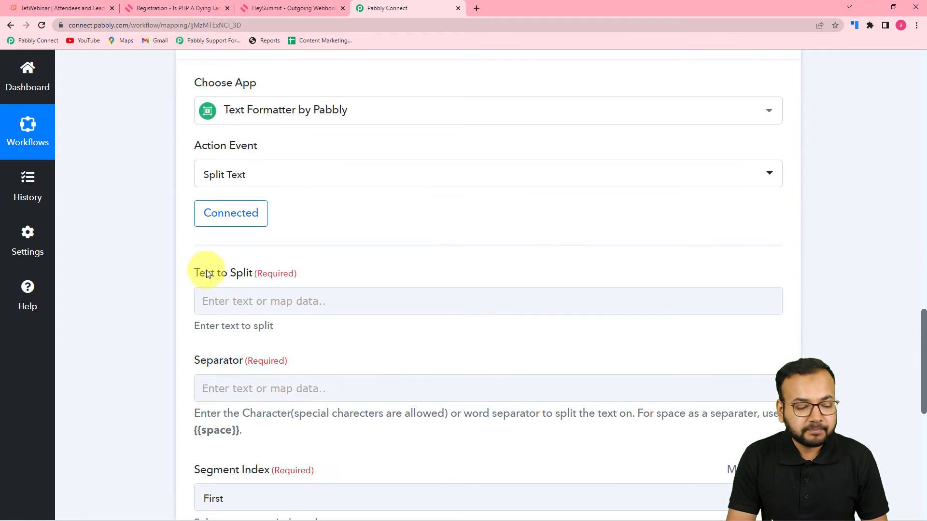
pyautogui.scroll(-3, 217, 270)
pyautogui.click(369, 154)
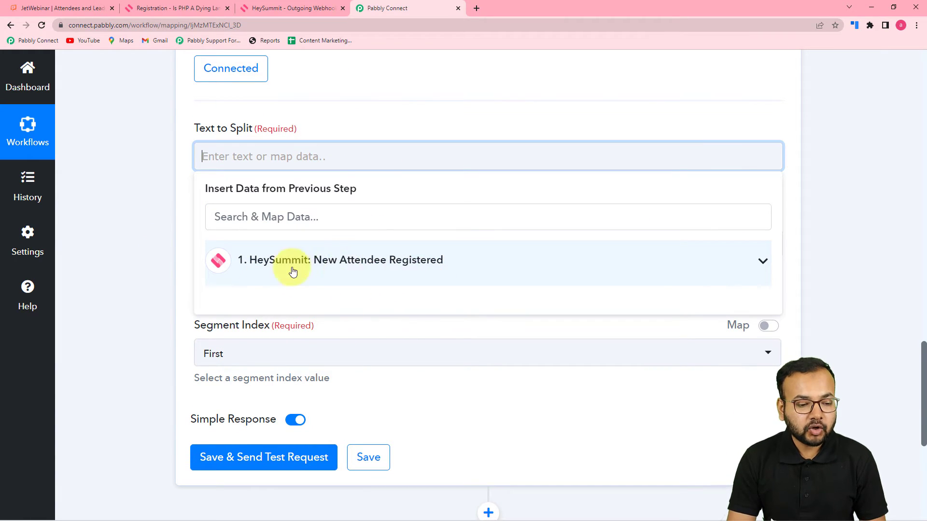
pyautogui.click(380, 269)
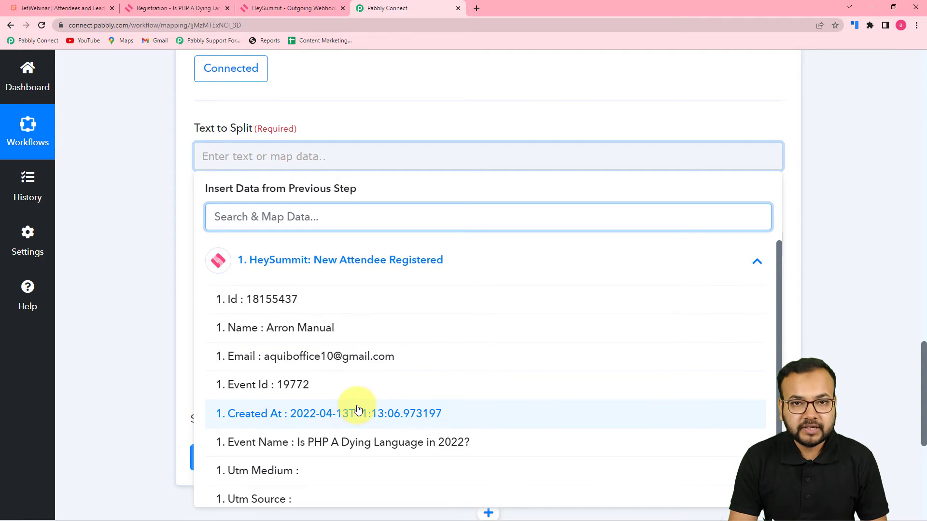
pyautogui.click(310, 329)
pyautogui.click(185, 210)
pyautogui.scroll(-2, 279, 166)
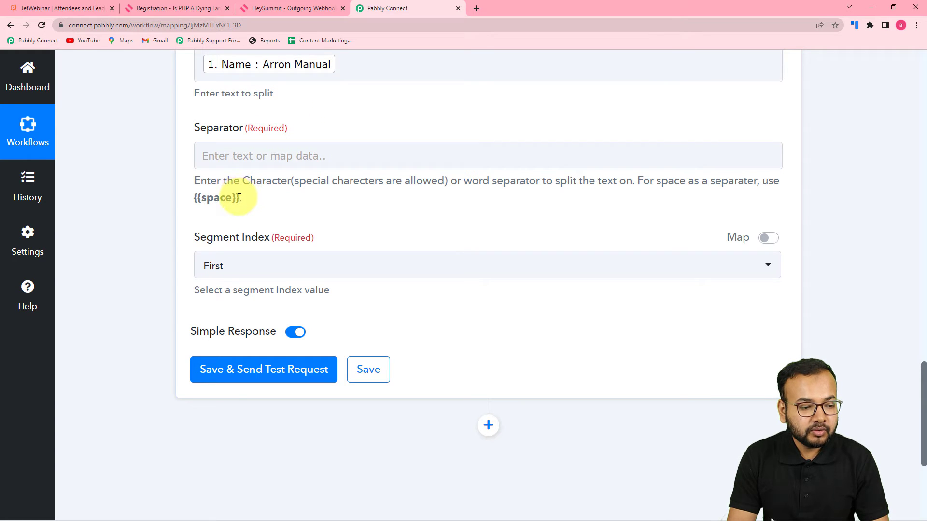
# Set Separator to {{space}} and Segment Index to All, then save and send a test.
pyautogui.moveTo(236, 198); pyautogui.dragTo(203, 198)
pyautogui.rightClick(202, 199)
pyautogui.click(215, 207)
pyautogui.click(213, 155)
pyautogui.rightClick(226, 161)
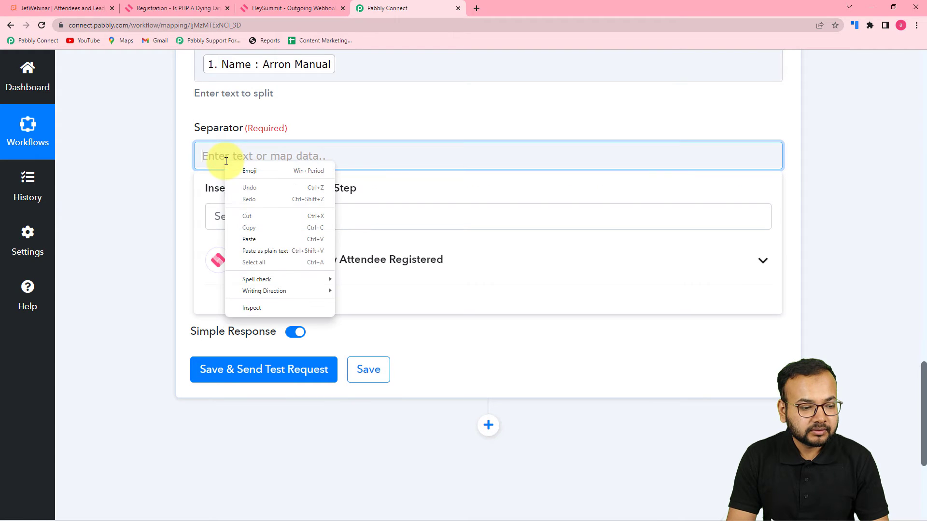
pyautogui.click(244, 250)
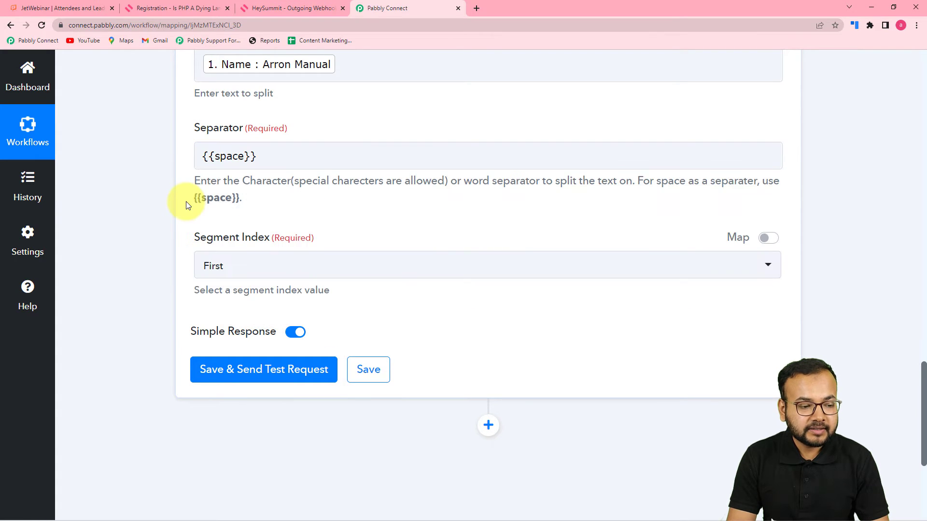
pyautogui.scroll(-1, 188, 205)
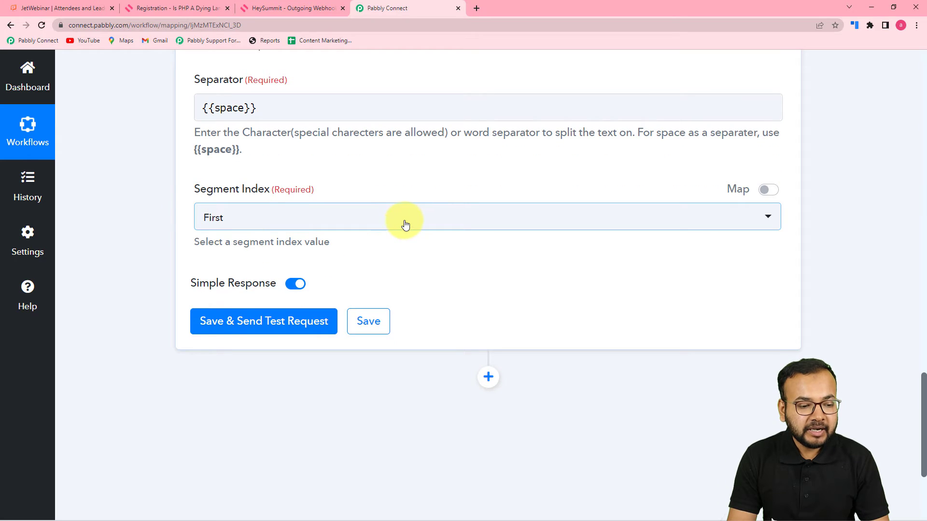
pyautogui.click(404, 225)
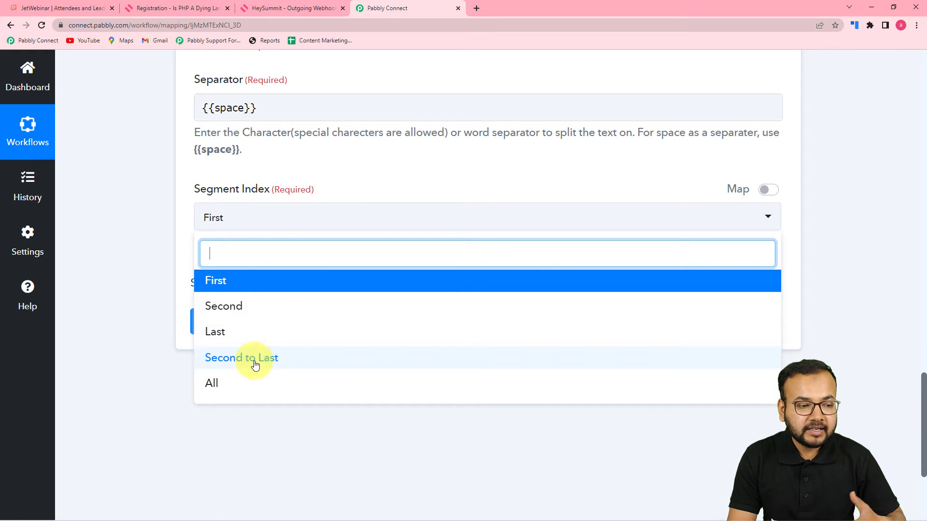
pyautogui.click(215, 384)
pyautogui.click(259, 327)
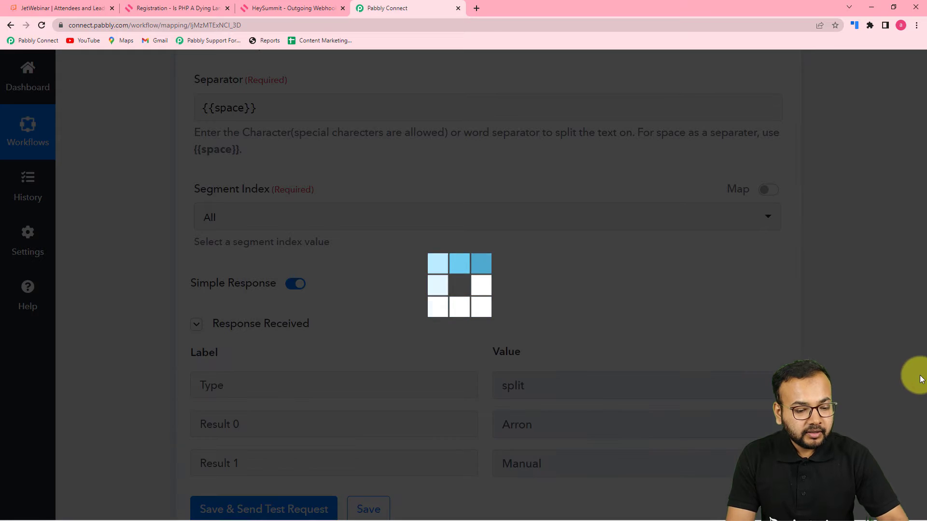
pyautogui.scroll(-4, 908, 367)
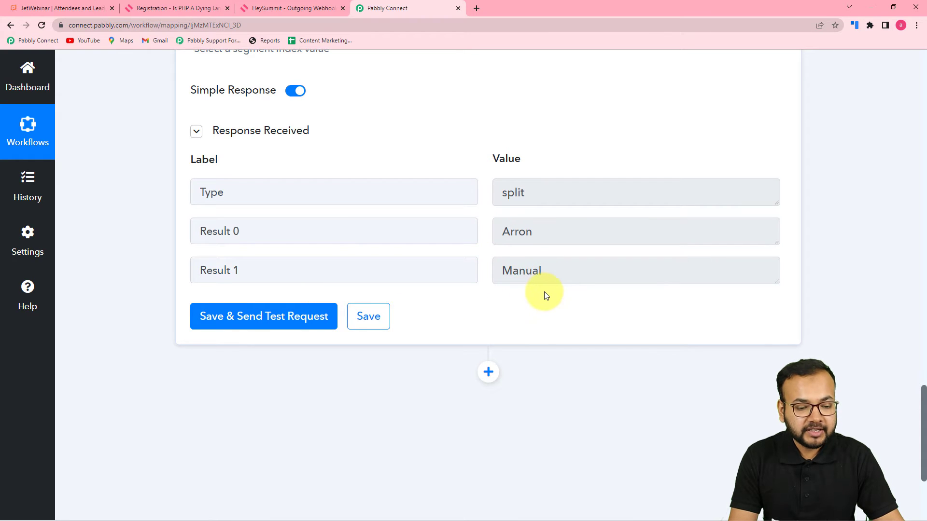
pyautogui.scroll(-4, 544, 291)
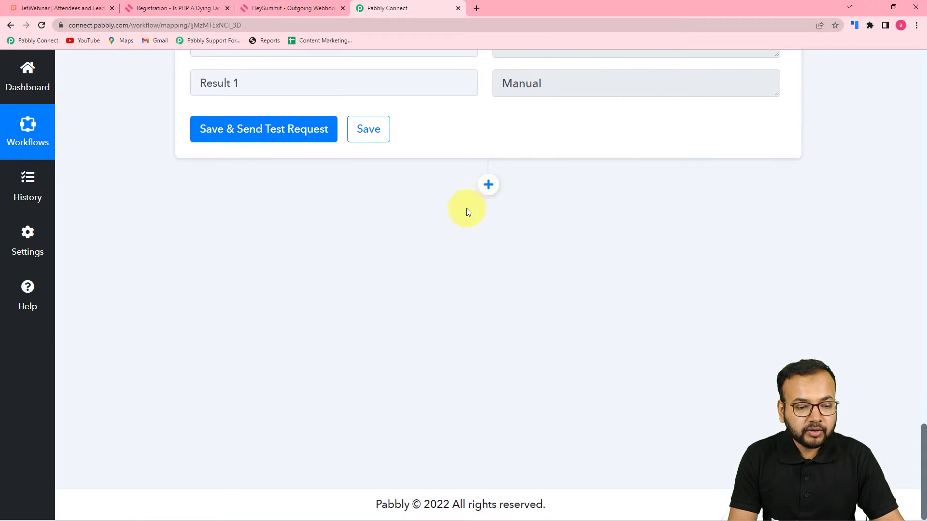
# Add a JetWebinar 'Add Webinar Registrant' action step after the splitter.
pyautogui.click(488, 189)
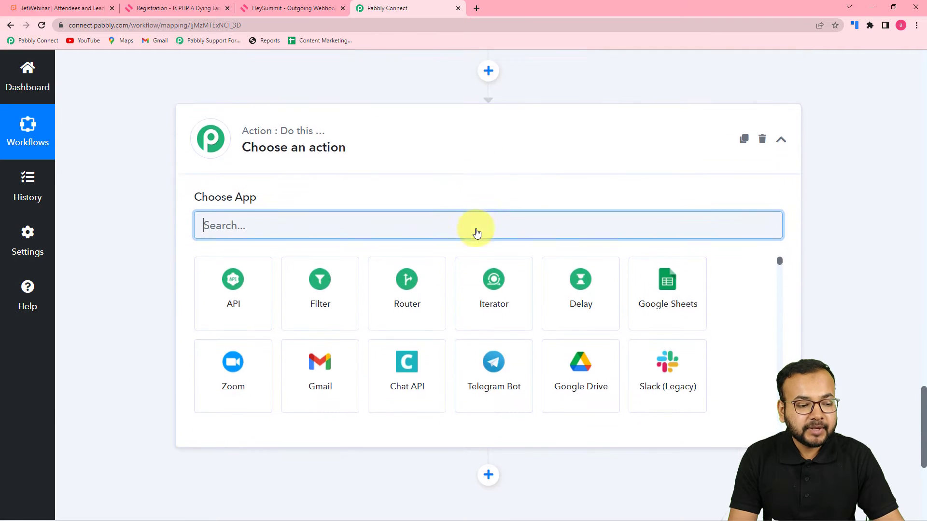
pyautogui.write('j')
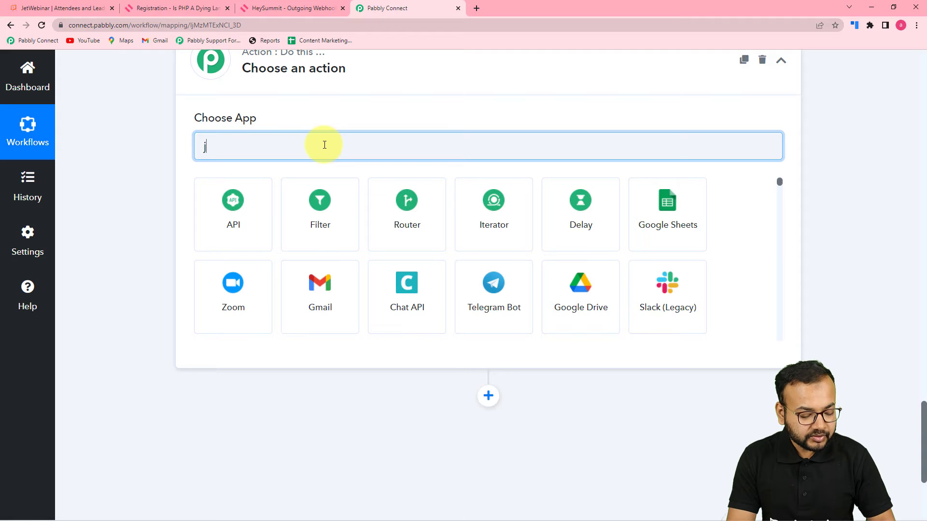
pyautogui.write('et')
pyautogui.click(253, 211)
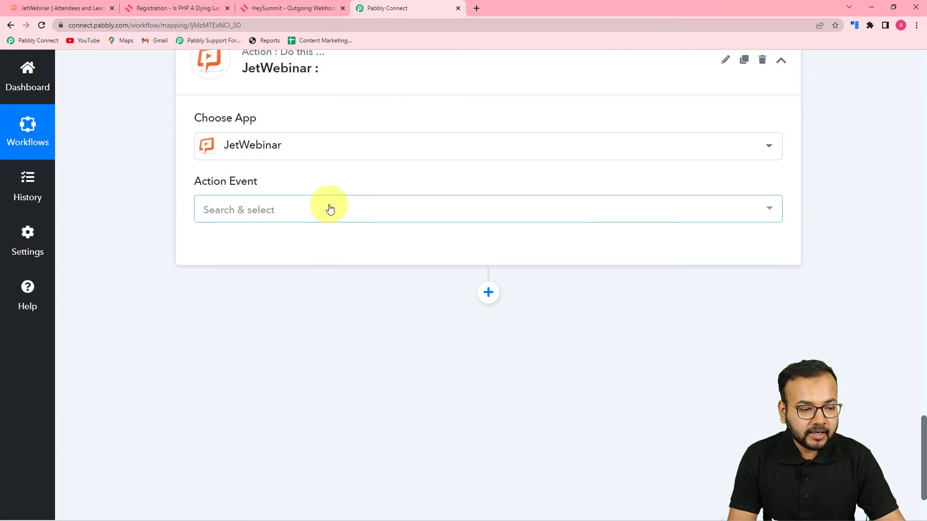
pyautogui.click(330, 209)
pyautogui.click(271, 275)
# Start a new JetWebinar account connection and bring up the JetWebinar site.
pyautogui.click(239, 248)
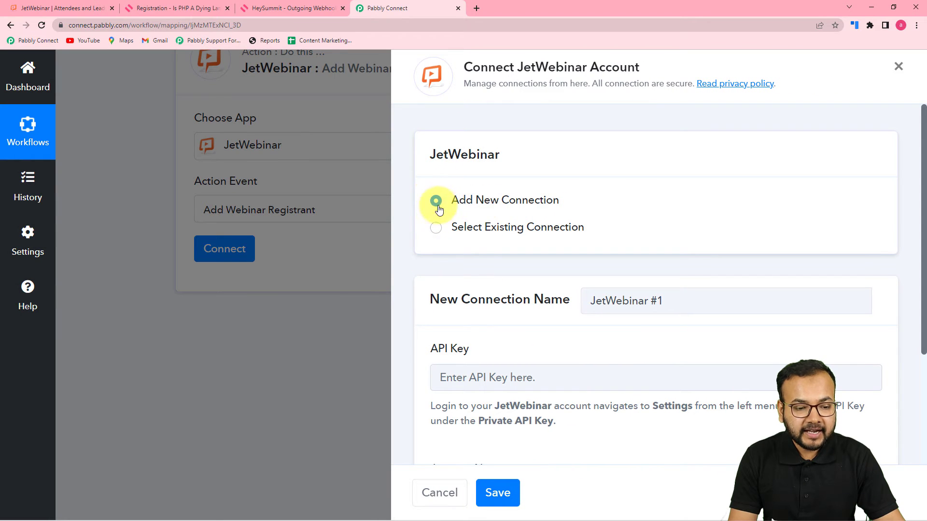
pyautogui.scroll(-3, 472, 271)
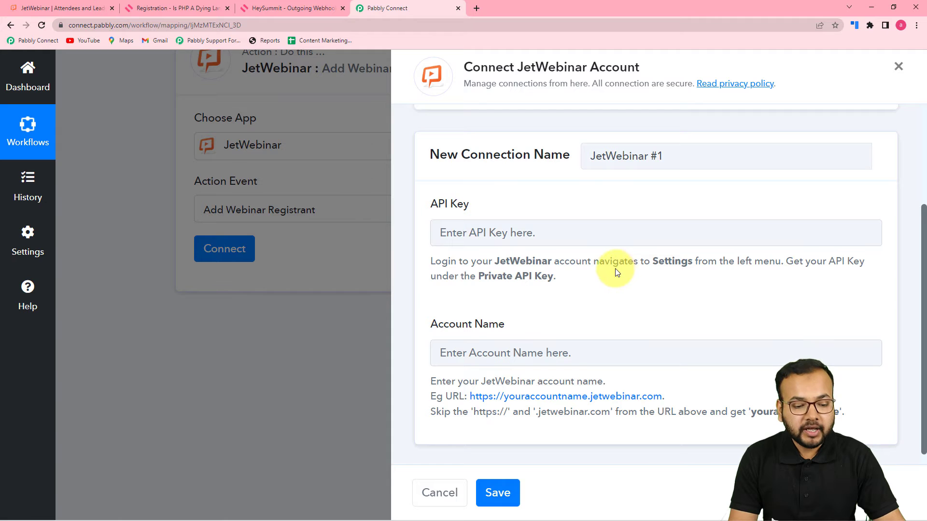
pyautogui.scroll(-1, 445, 334)
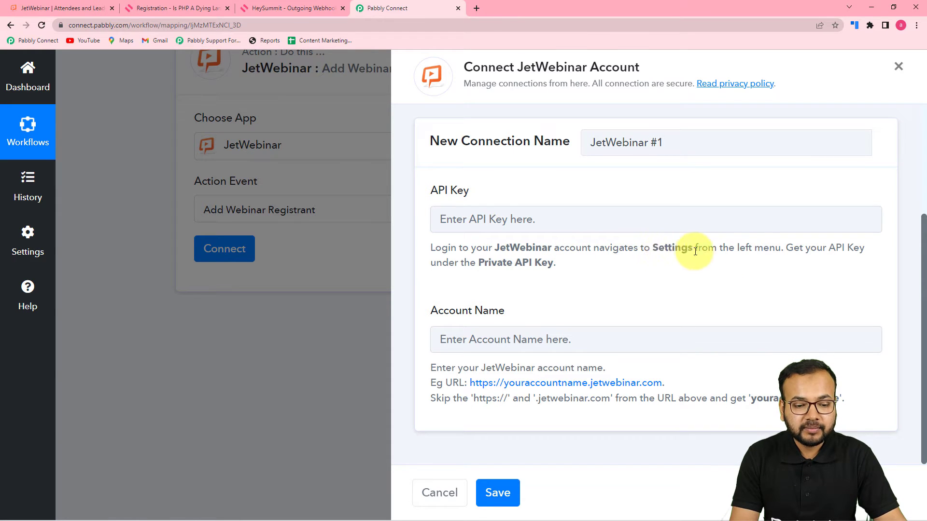
pyautogui.click(81, 8)
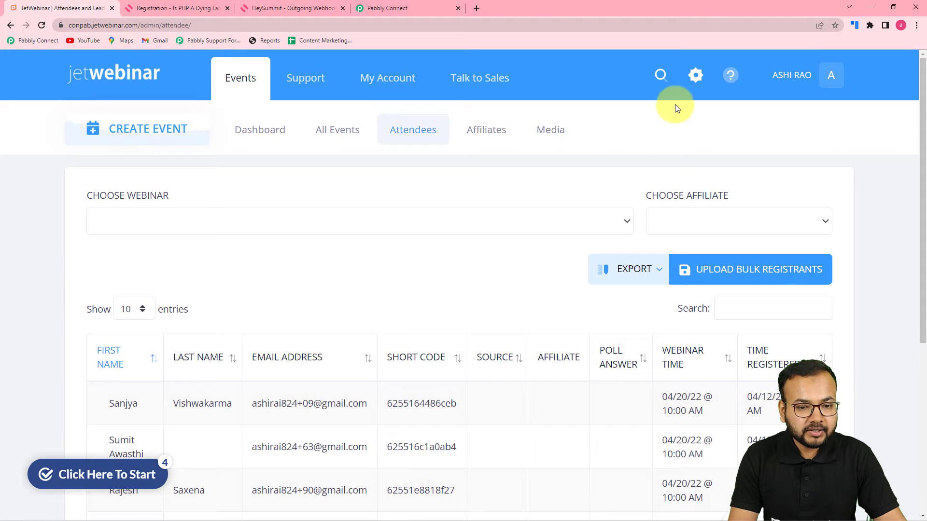
# Copy the private API key from JetWebinar's My Account Settings page.
pyautogui.click(695, 77)
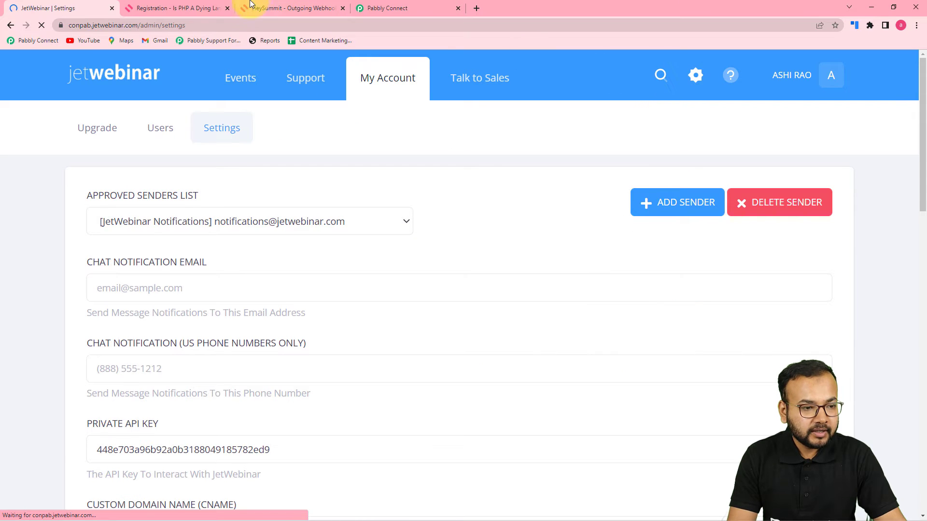
pyautogui.click(390, 6)
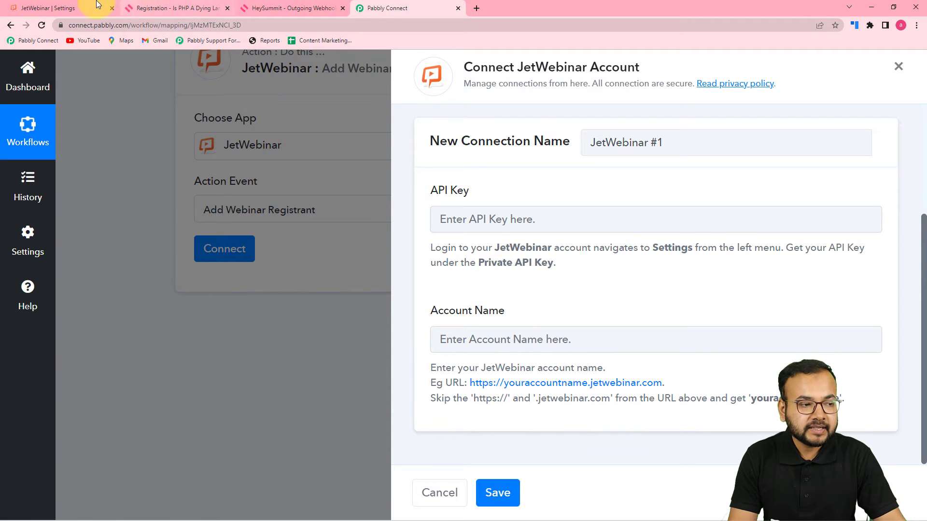
pyautogui.click(73, 6)
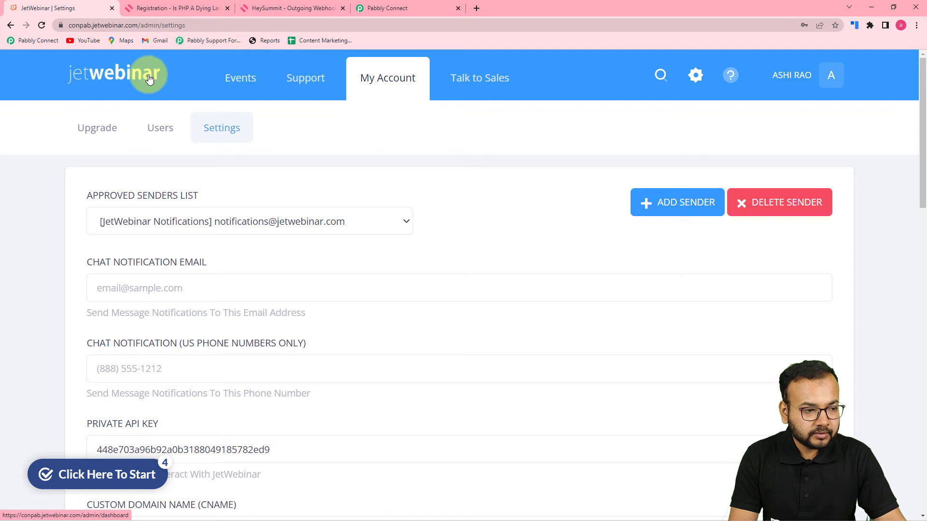
pyautogui.scroll(-4, 371, 195)
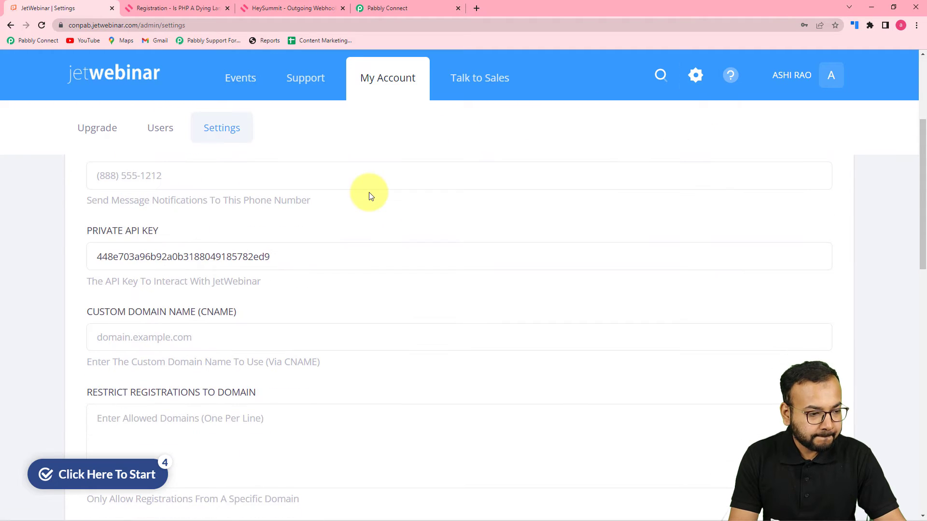
pyautogui.scroll(2, 370, 195)
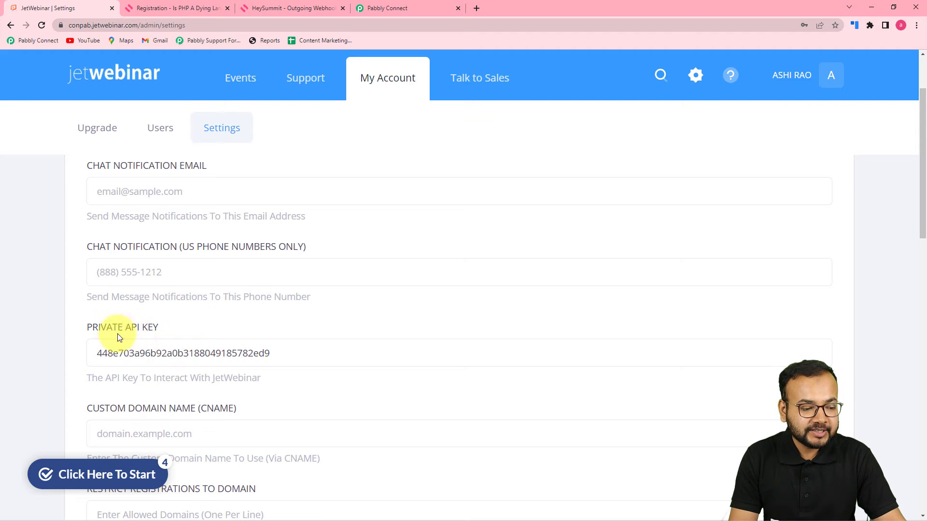
pyautogui.doubleClick(247, 353)
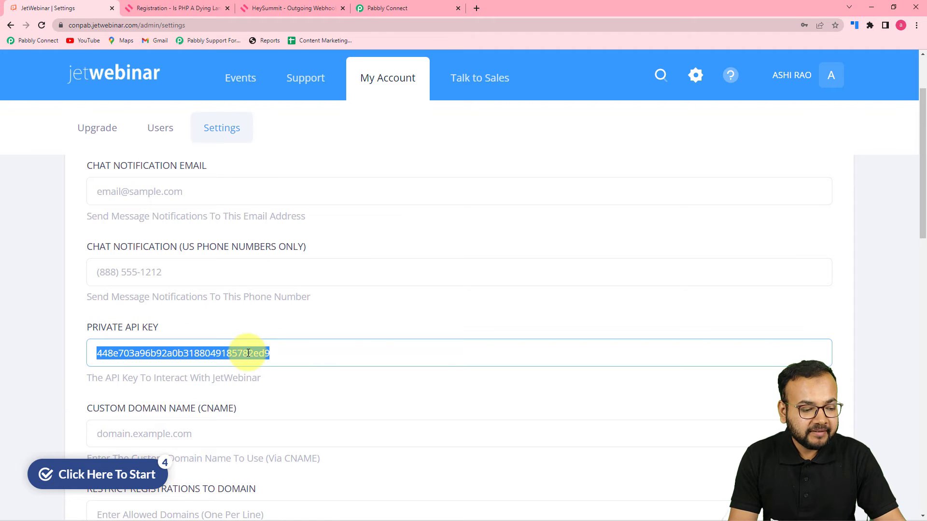
pyautogui.rightClick(247, 353)
pyautogui.click(261, 360)
pyautogui.click(386, 13)
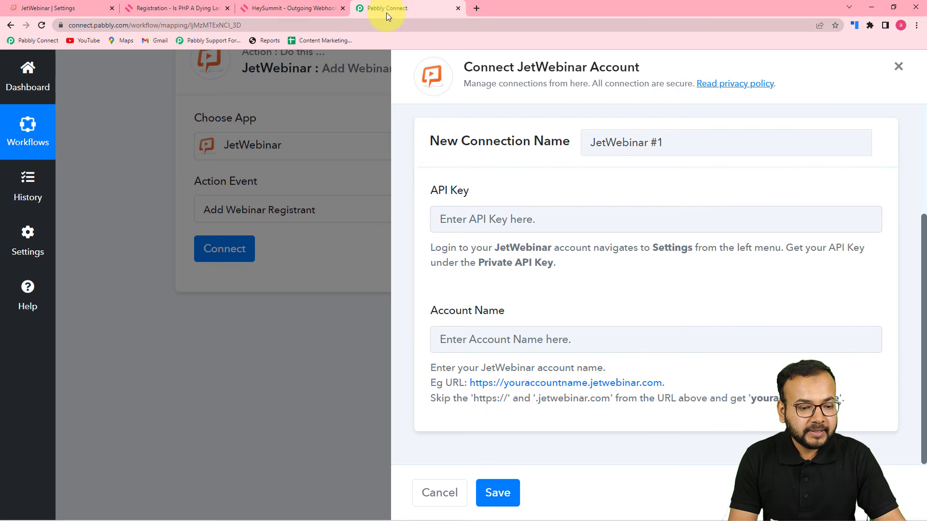
# Paste the JetWebinar private API key as plain text into the connection's API Key field.
pyautogui.rightClick(452, 215)
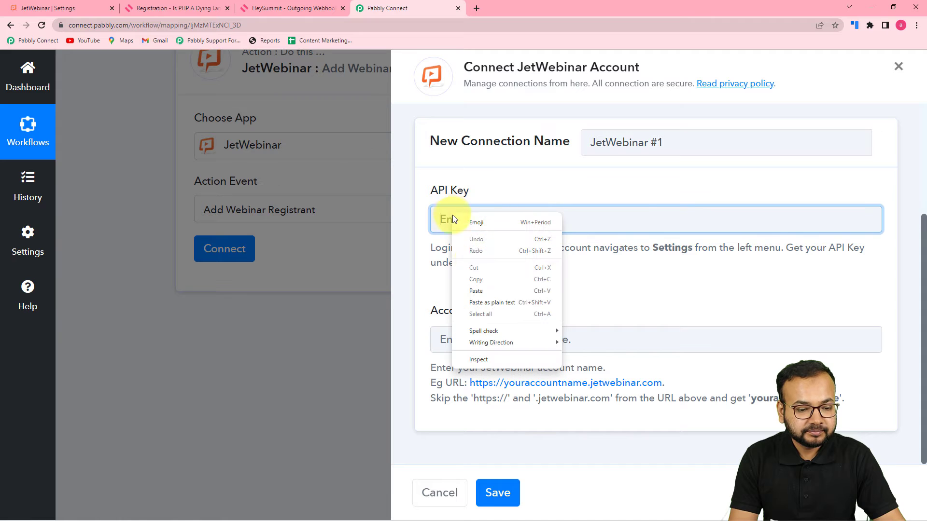
pyautogui.click(476, 302)
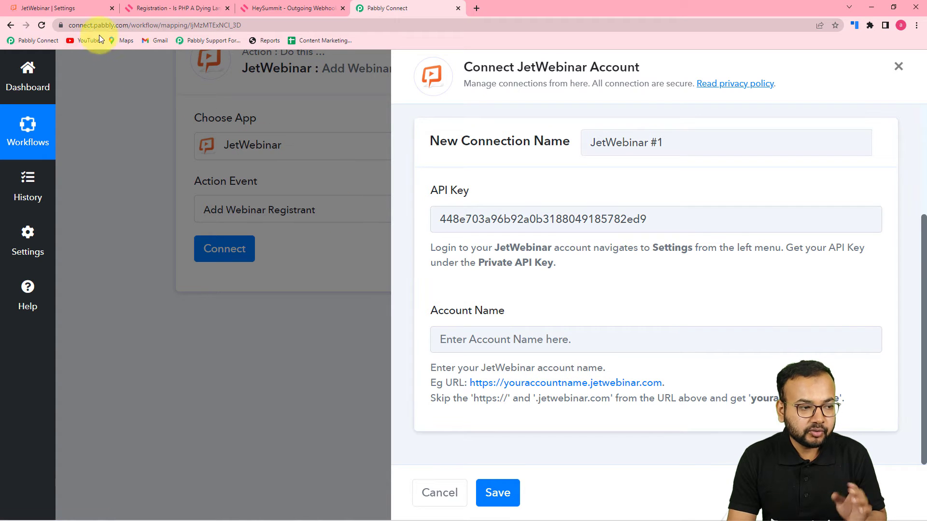
pyautogui.click(86, 10)
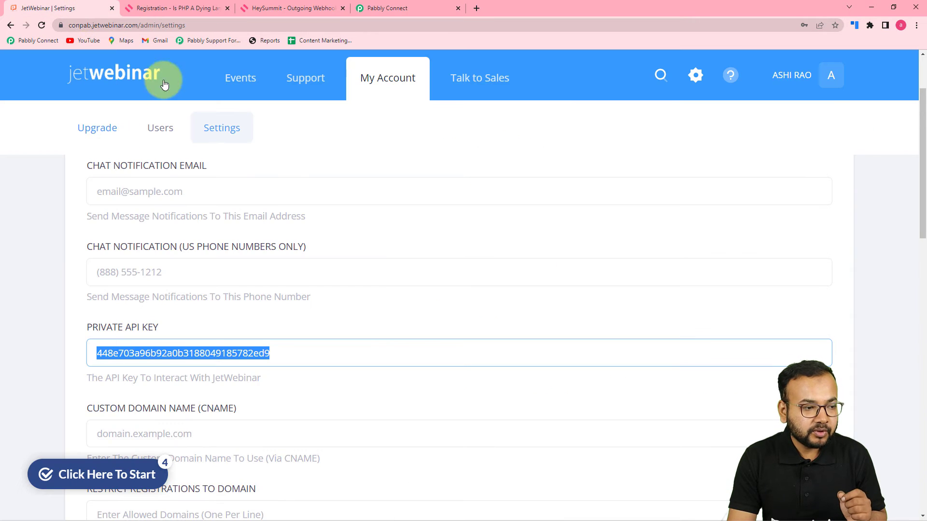
# Copy the JetWebinar settings page URL and paste it into the connection's Account Name.
pyautogui.click(125, 27)
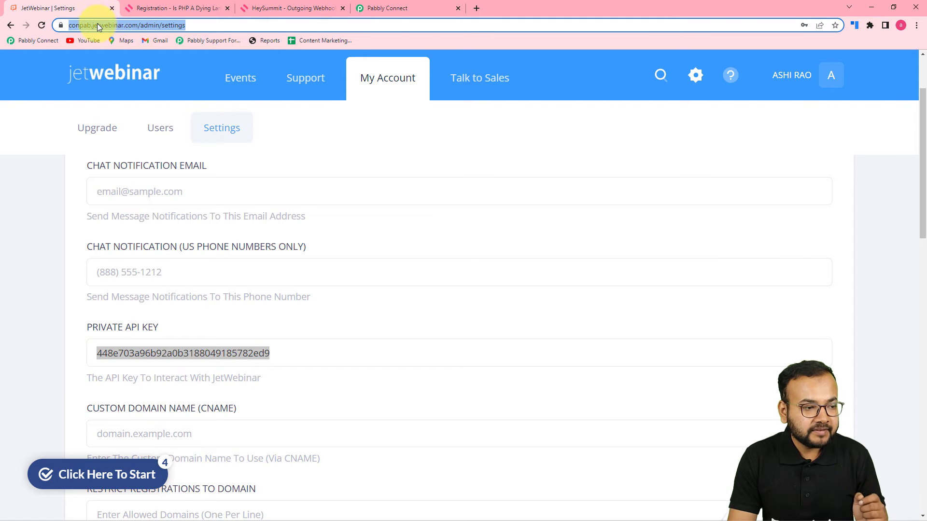
pyautogui.rightClick(123, 22)
pyautogui.click(148, 82)
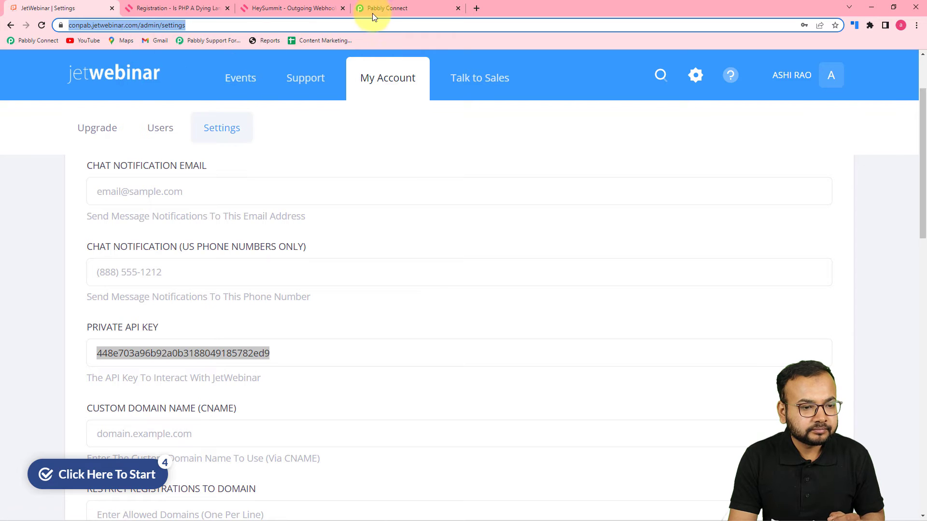
pyautogui.click(386, 9)
pyautogui.click(462, 335)
pyautogui.rightClick(462, 335)
pyautogui.click(503, 410)
pyautogui.click(475, 341)
pyautogui.press('BackSpace')
pyautogui.press('BackSpace')
pyautogui.press('BackSpace')
pyautogui.press('BackSpace')
pyautogui.press('BackSpace')
pyautogui.press('BackSpace')
pyautogui.press('BackSpace')
pyautogui.press('BackSpace')
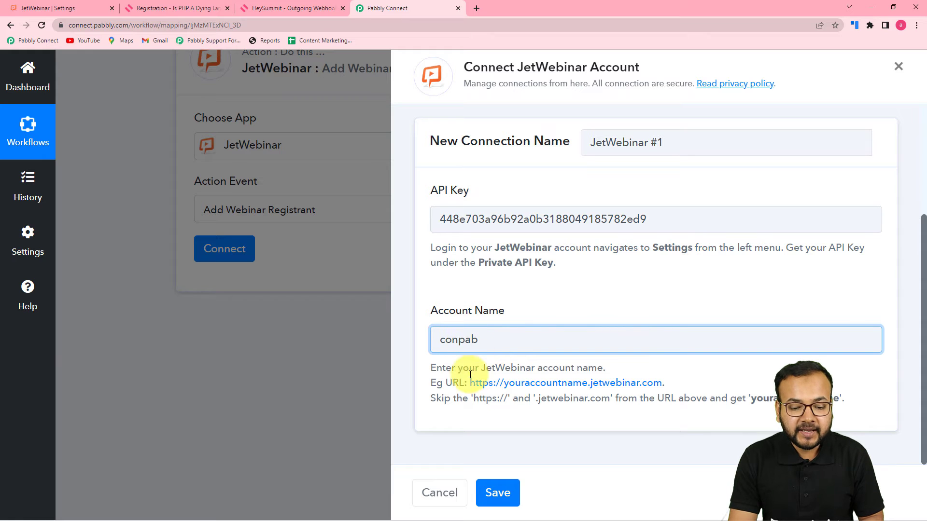
pyautogui.click(558, 401)
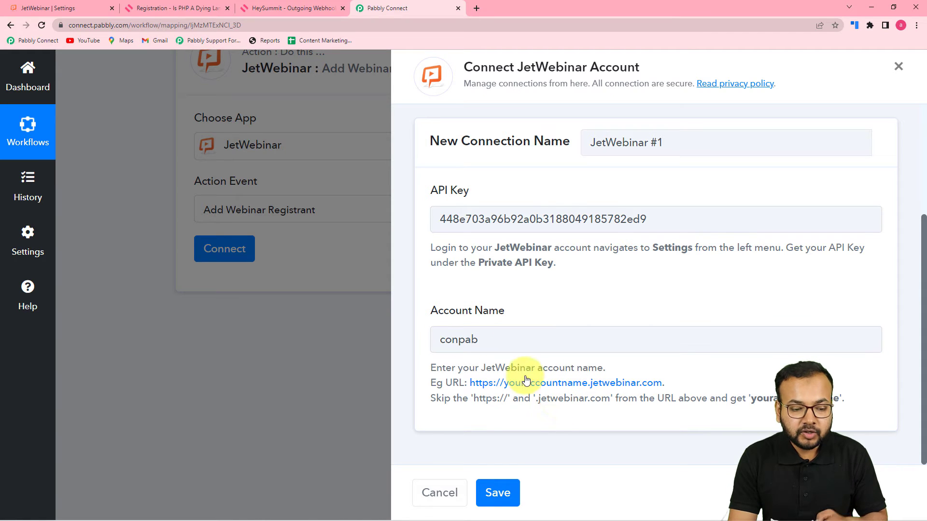
pyautogui.click(497, 491)
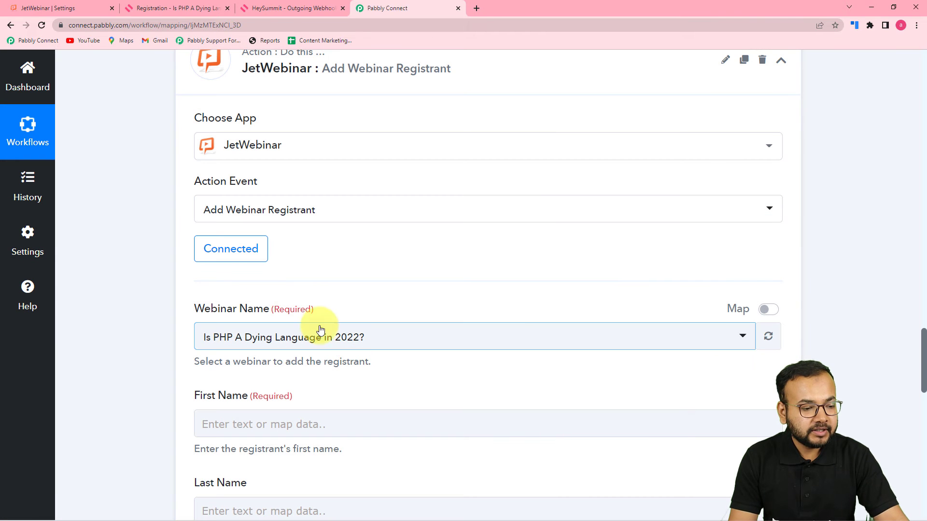
# Verify Webinar Name is set to 'Is PHP A Dying Language in 2022?', the only webinar listed.
pyautogui.scroll(-1, 303, 277)
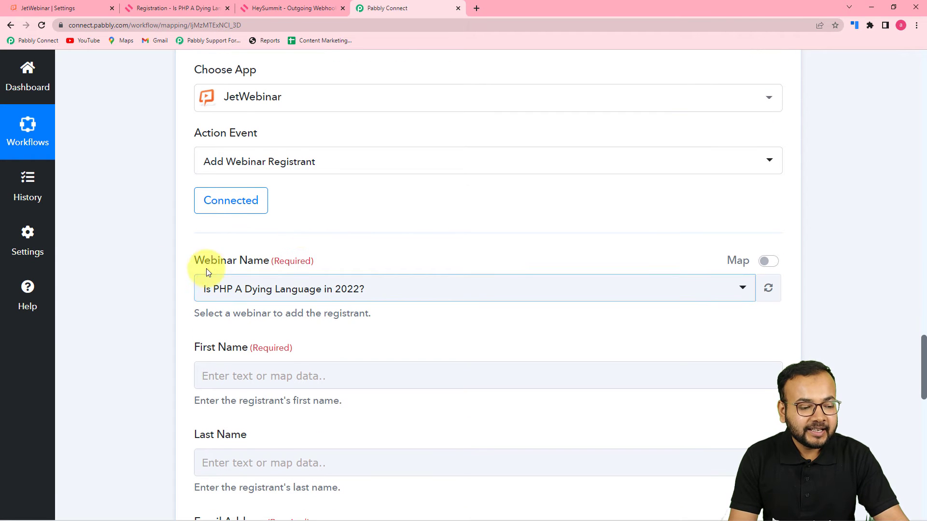
pyautogui.scroll(-1, 161, 280)
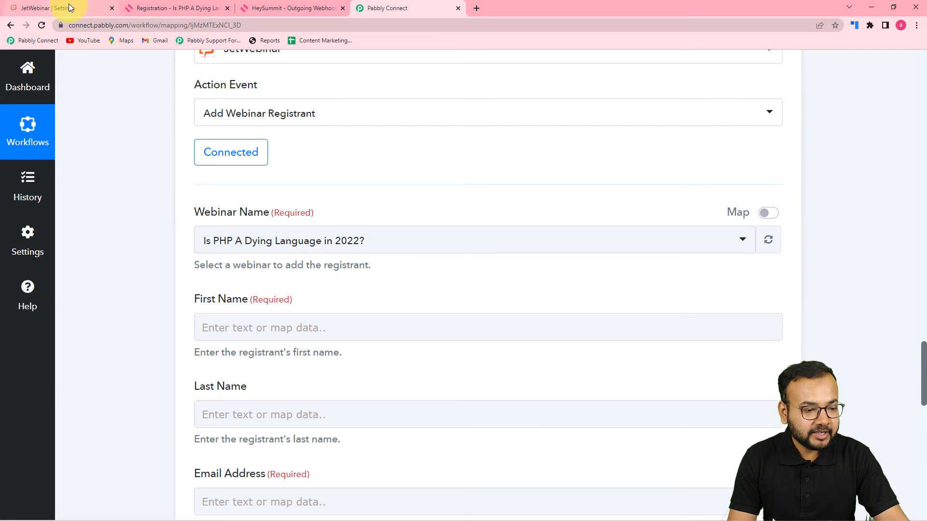
pyautogui.click(331, 246)
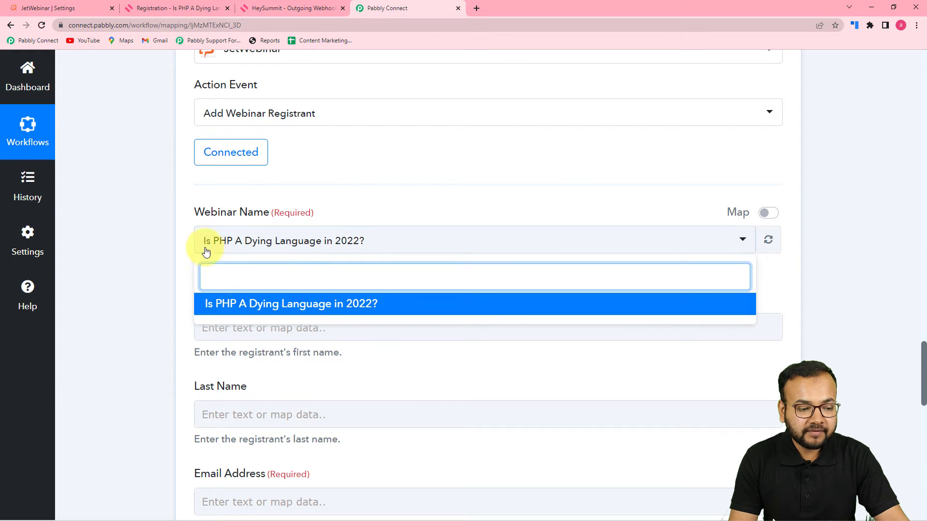
pyautogui.click(178, 189)
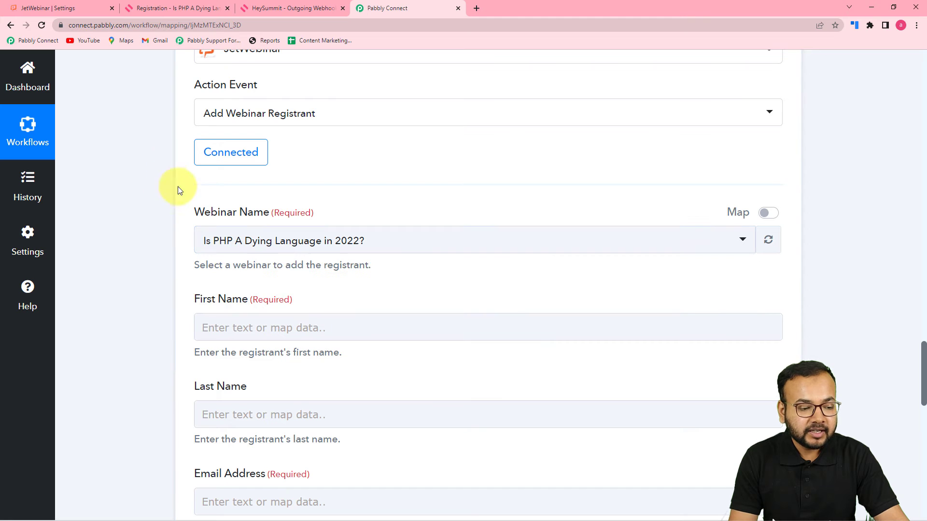
pyautogui.click(78, 4)
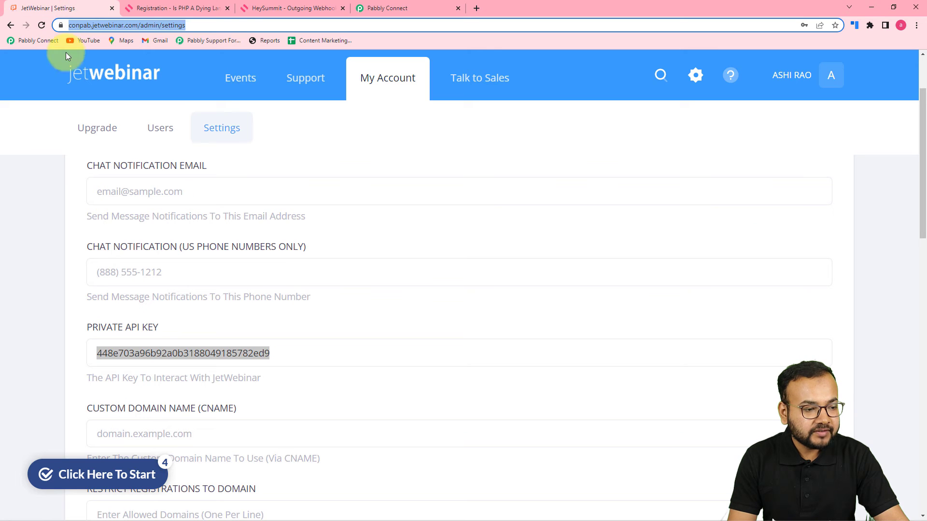
# Review JetWebinar's All Events list showing the PHP webinar with 7 registrants.
pyautogui.click(244, 82)
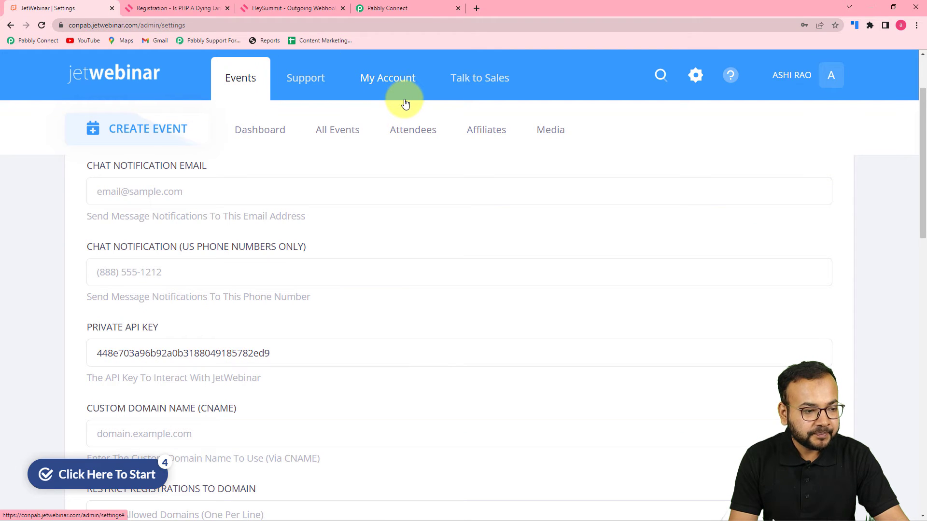
pyautogui.click(481, 145)
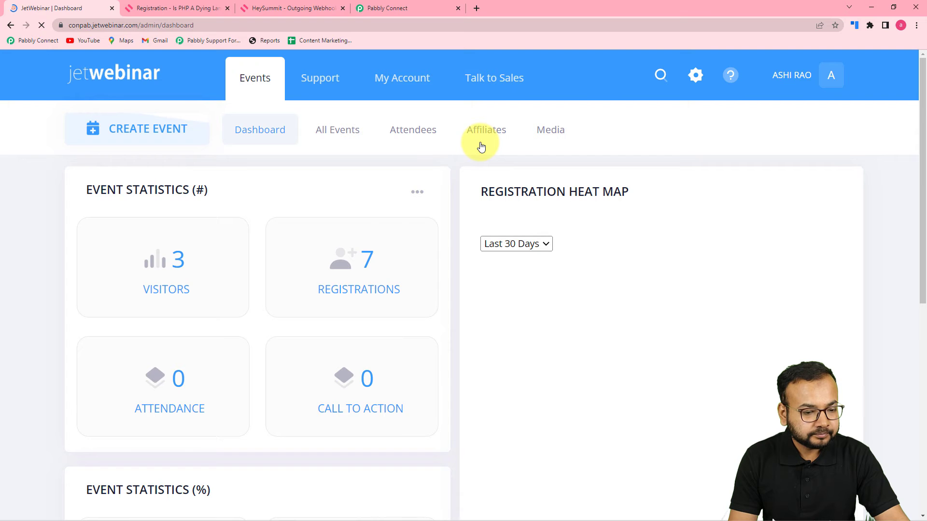
pyautogui.scroll(-7, 368, 219)
pyautogui.scroll(7, 368, 219)
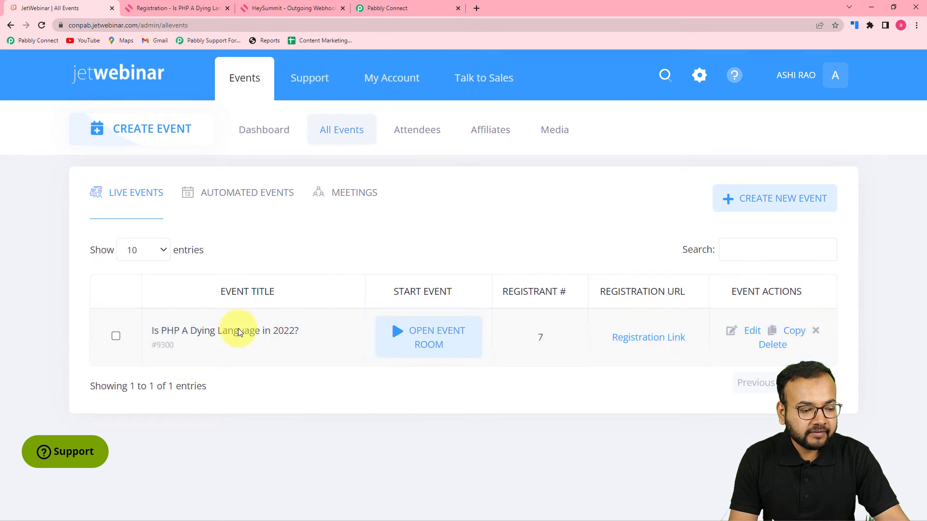
pyautogui.click(394, 10)
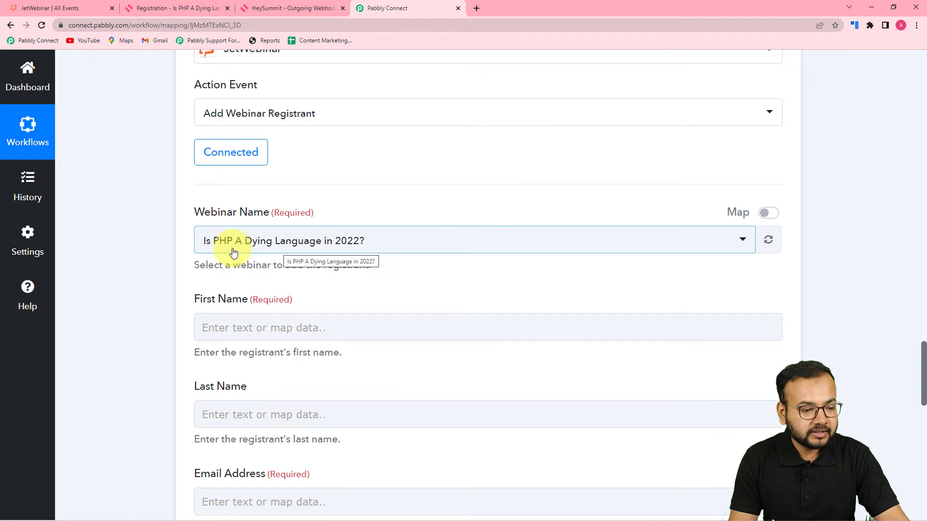
pyautogui.scroll(-2, 324, 282)
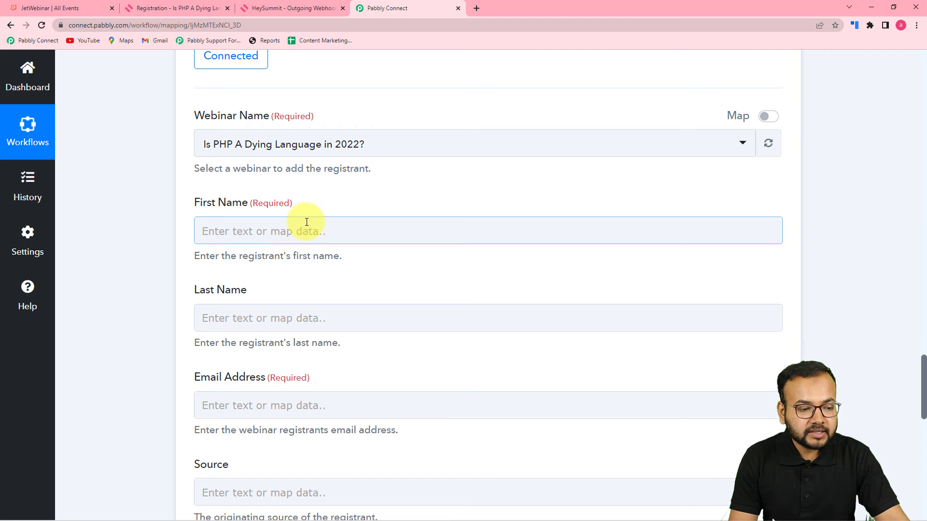
pyautogui.scroll(-3, 304, 318)
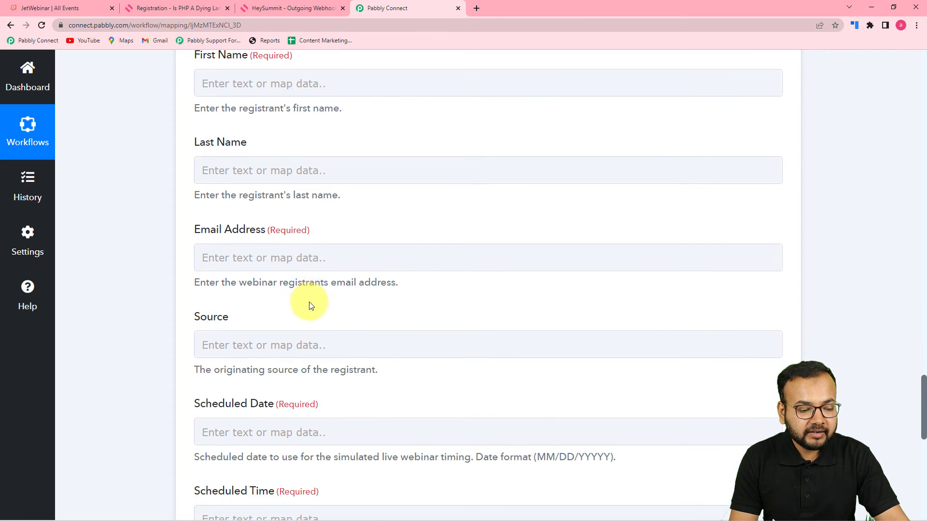
pyautogui.scroll(-3, 314, 289)
pyautogui.scroll(-5, 335, 379)
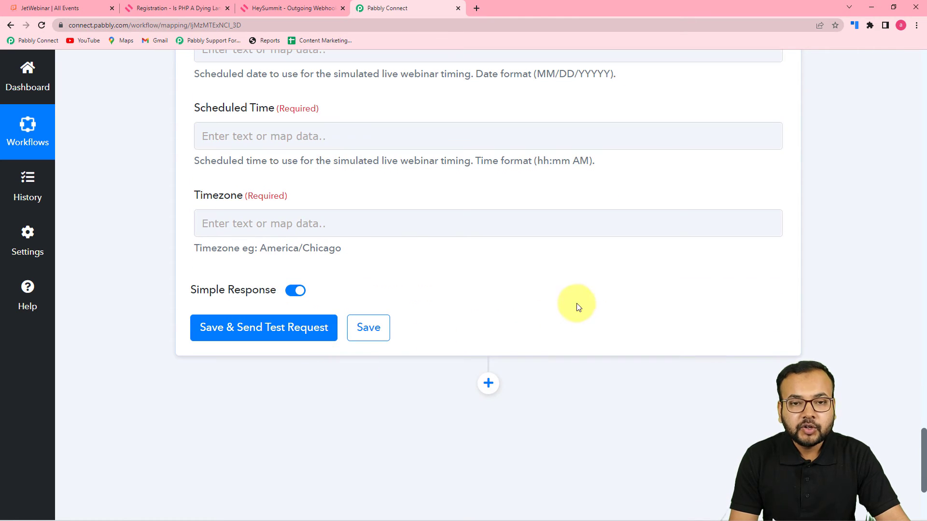
pyautogui.scroll(20, 580, 306)
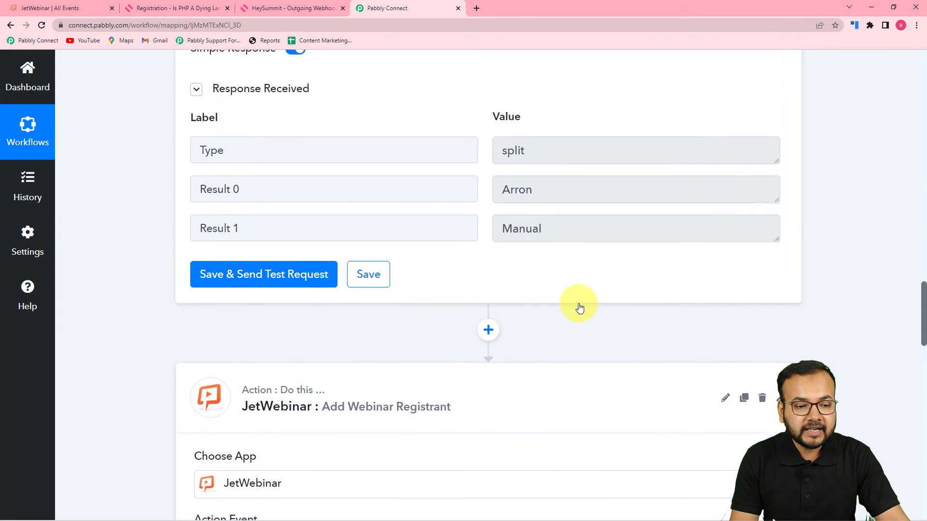
pyautogui.scroll(20, 580, 307)
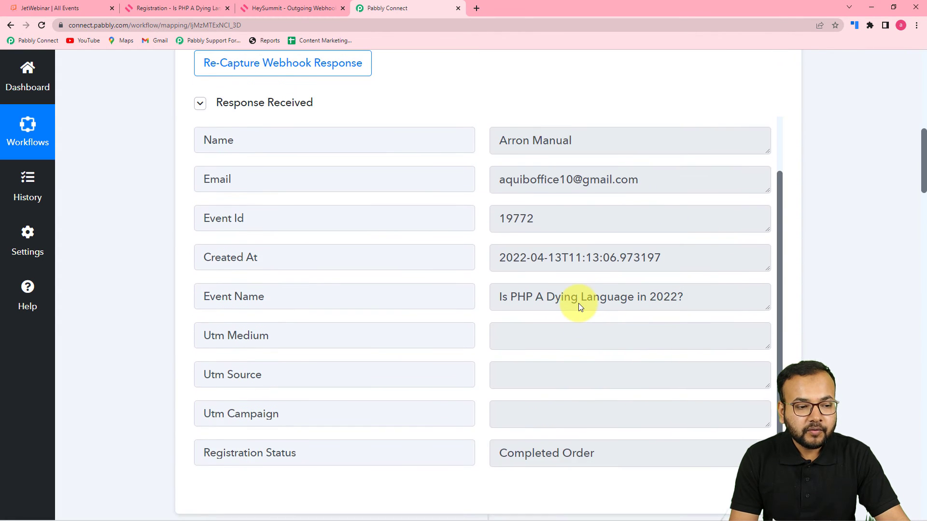
pyautogui.scroll(4, 578, 303)
pyautogui.scroll(3, 577, 304)
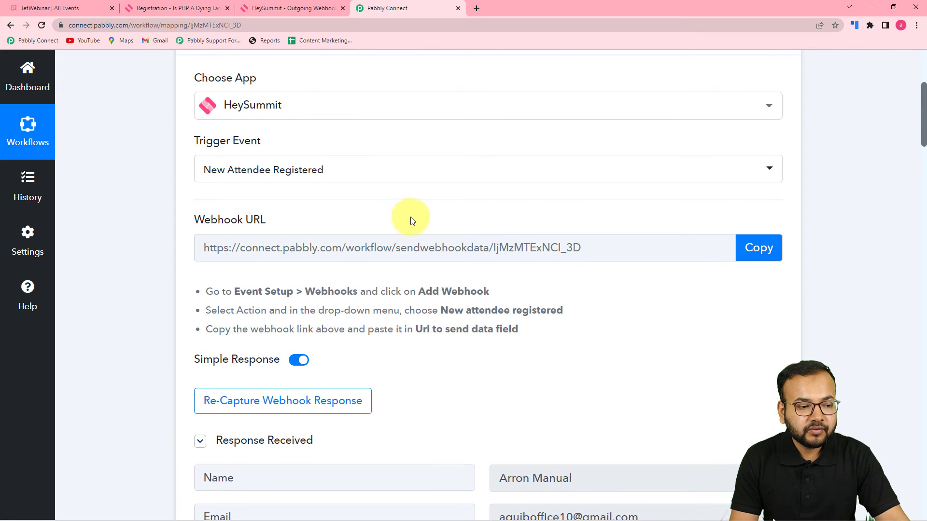
pyautogui.scroll(-8, 471, 367)
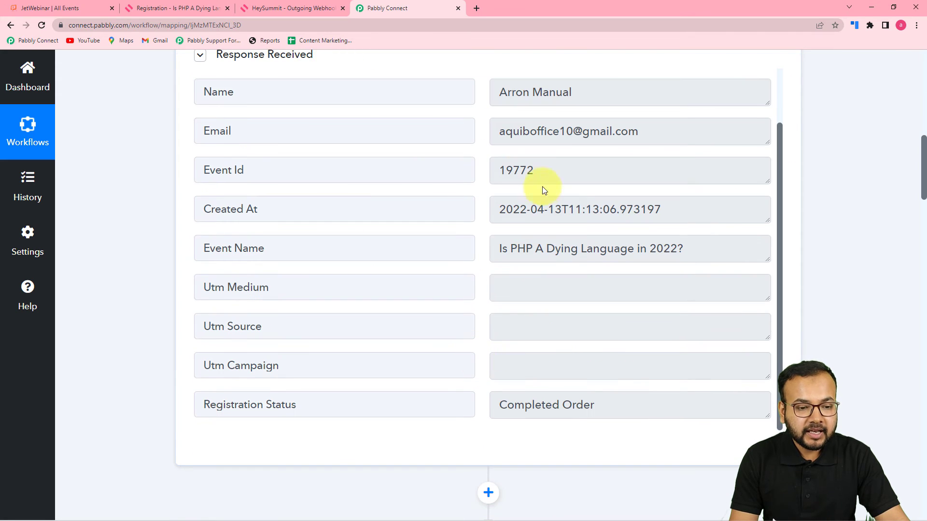
pyautogui.scroll(-18, 429, 268)
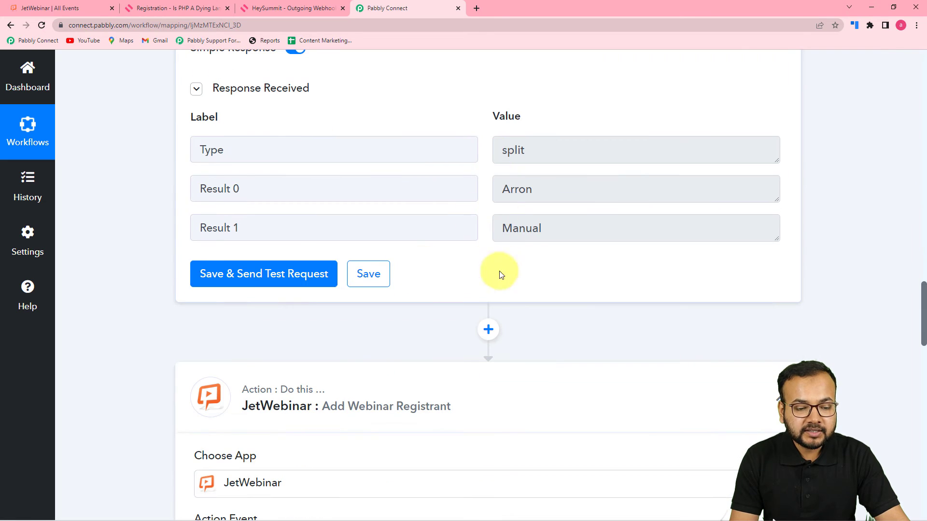
pyautogui.scroll(-10, 496, 300)
pyautogui.scroll(-3, 284, 284)
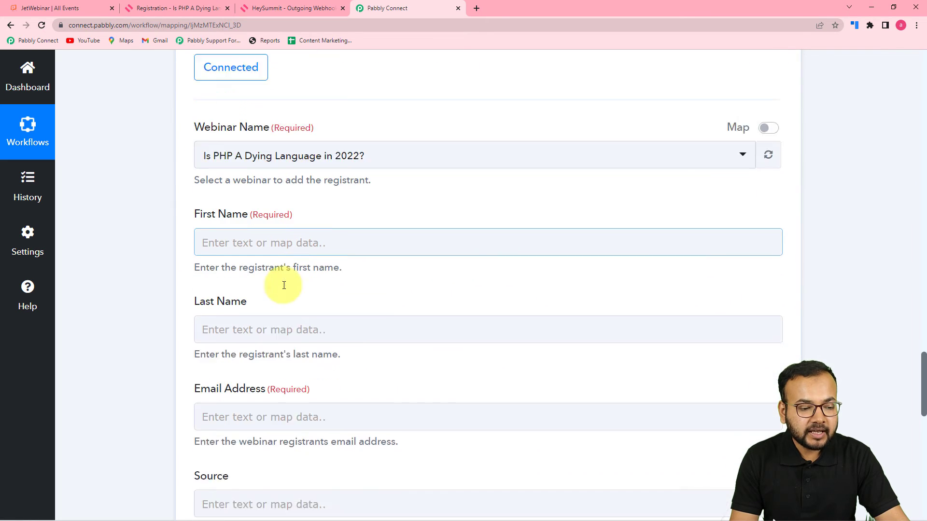
# Map First Name to the Split Text step's Result 0.
pyautogui.click(371, 137)
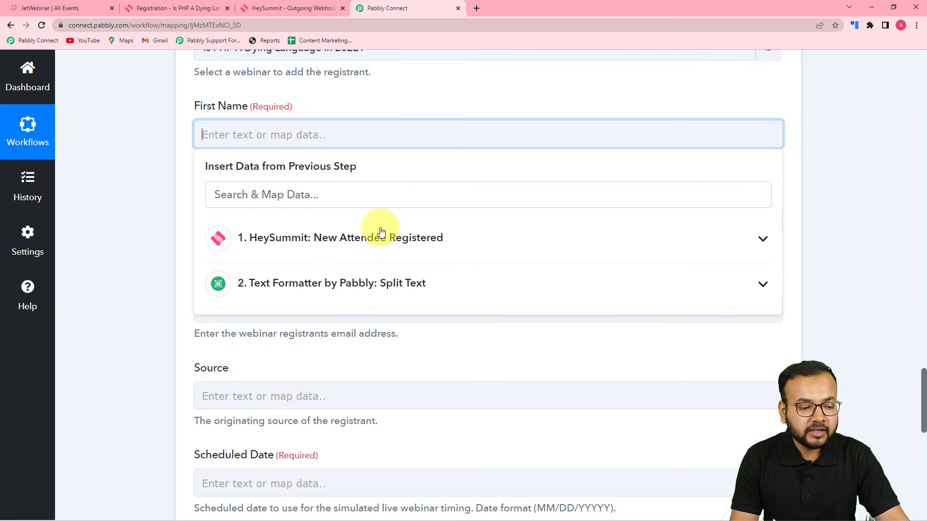
pyautogui.click(331, 284)
pyautogui.click(303, 359)
pyautogui.click(167, 227)
# Map Last Name to the Split Text step's Result 1.
pyautogui.scroll(-2, 275, 219)
pyautogui.click(369, 133)
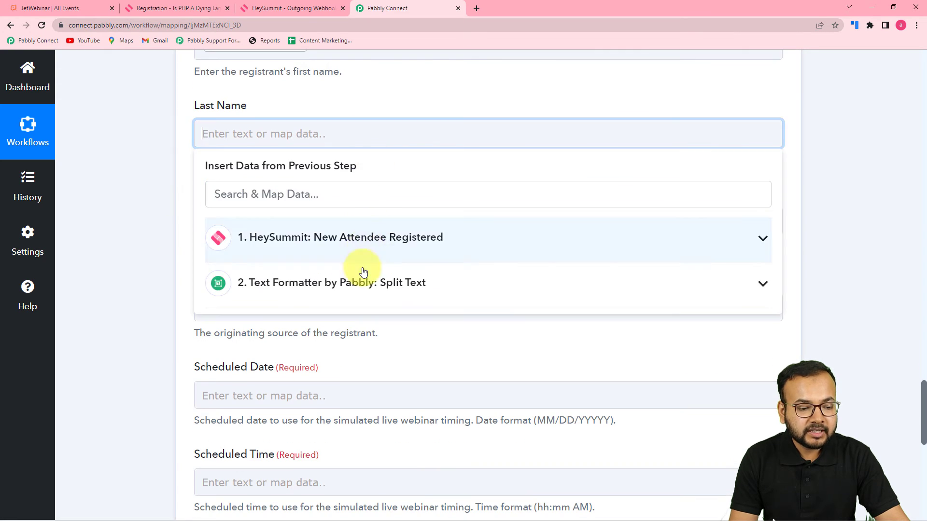
pyautogui.click(362, 281)
pyautogui.click(311, 382)
pyautogui.click(175, 240)
# Map Email Address to the HeySummit attendee's Email.
pyautogui.scroll(-3, 362, 157)
pyautogui.click(360, 83)
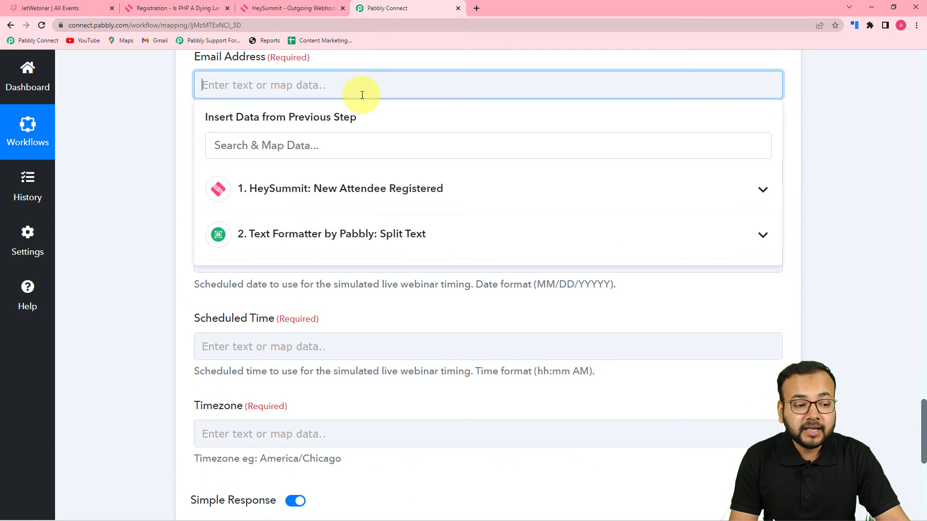
pyautogui.click(354, 189)
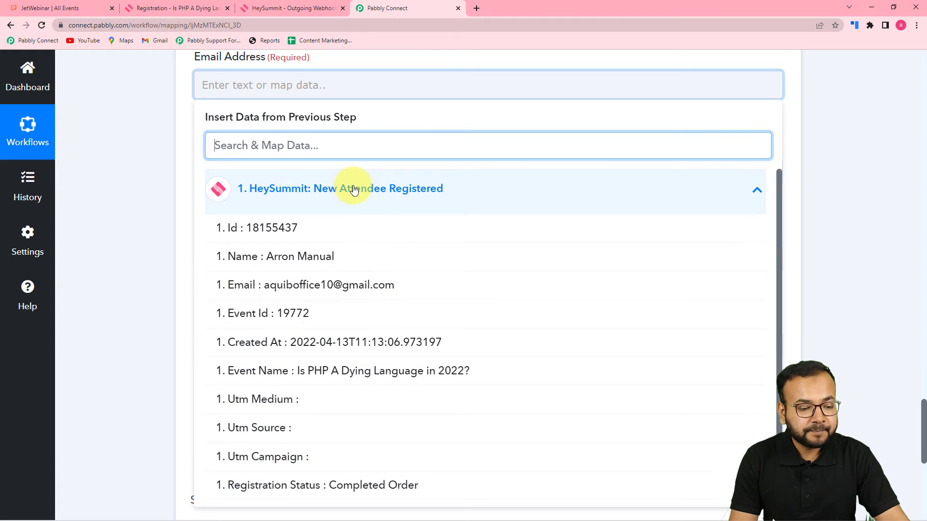
pyautogui.click(352, 285)
pyautogui.click(171, 198)
pyautogui.scroll(-2, 171, 198)
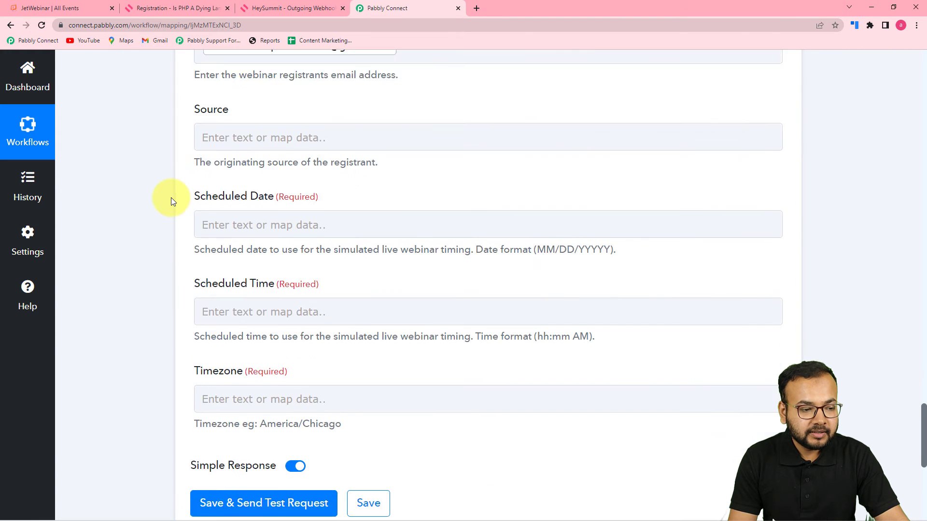
pyautogui.click(320, 82)
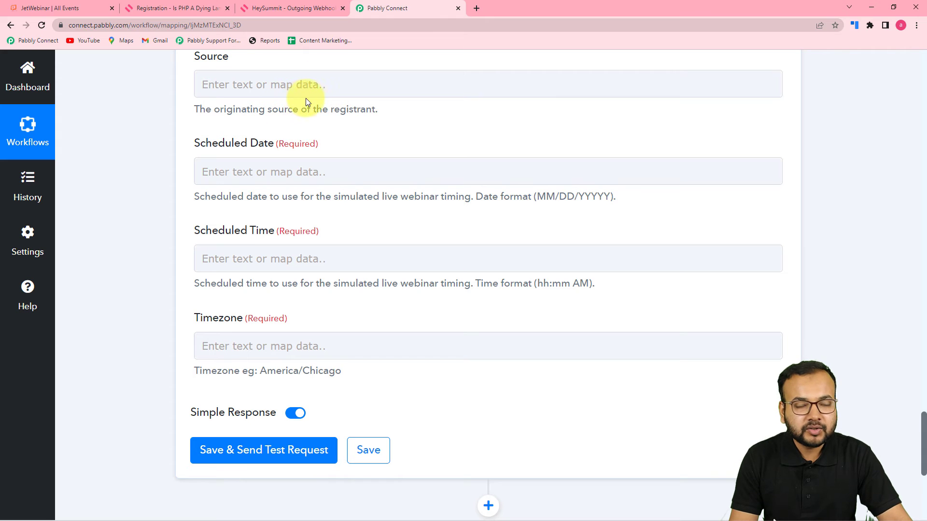
pyautogui.scroll(2, 227, 94)
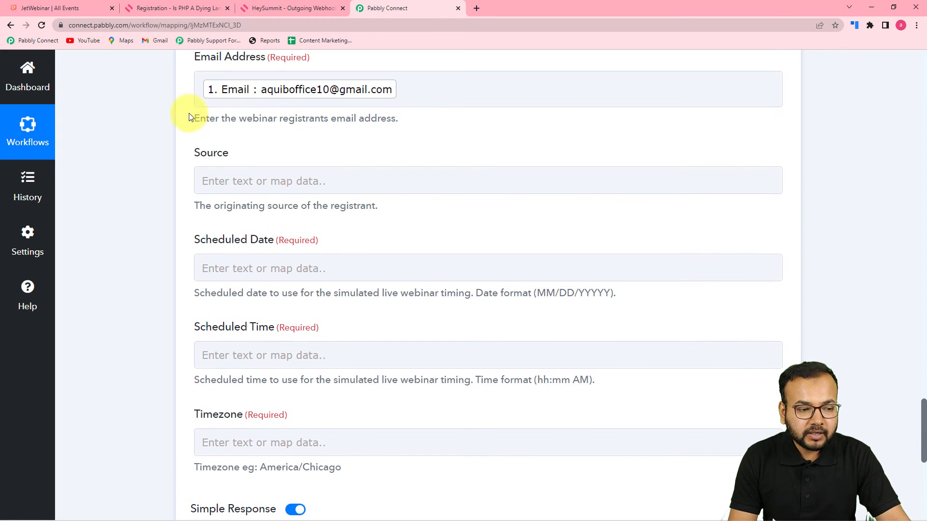
pyautogui.scroll(-1, 223, 172)
pyautogui.scroll(-2, 439, 190)
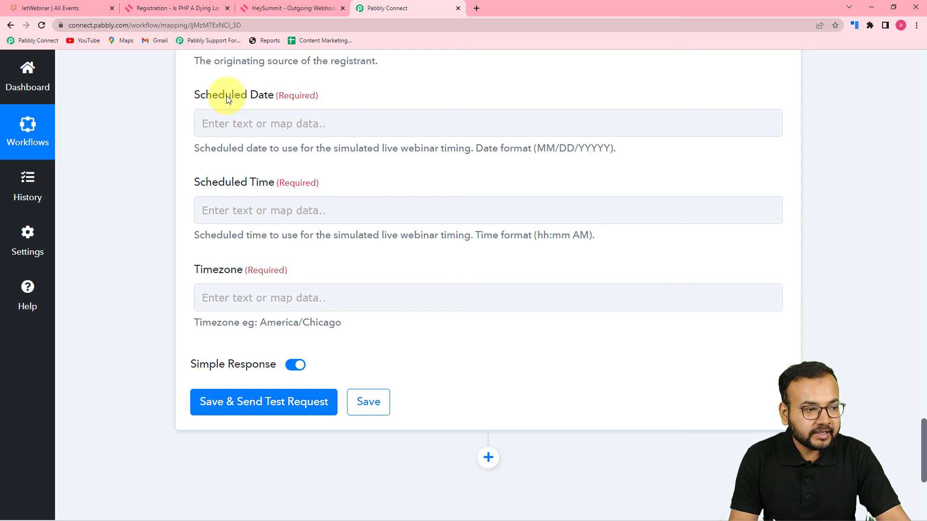
# Check HeySummit's PHP event page for the 'already registered' notice and 20 April 2022 10:00 AM schedule.
pyautogui.click(94, 13)
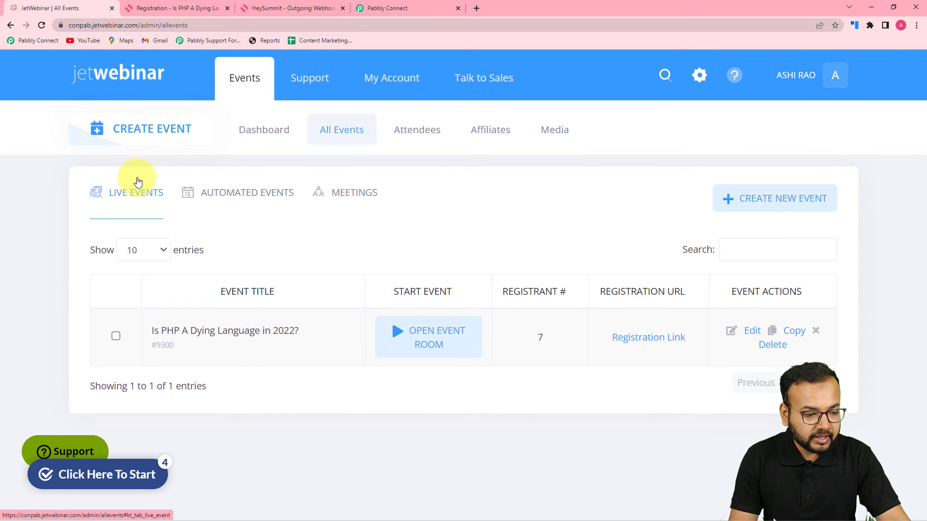
pyautogui.click(164, 9)
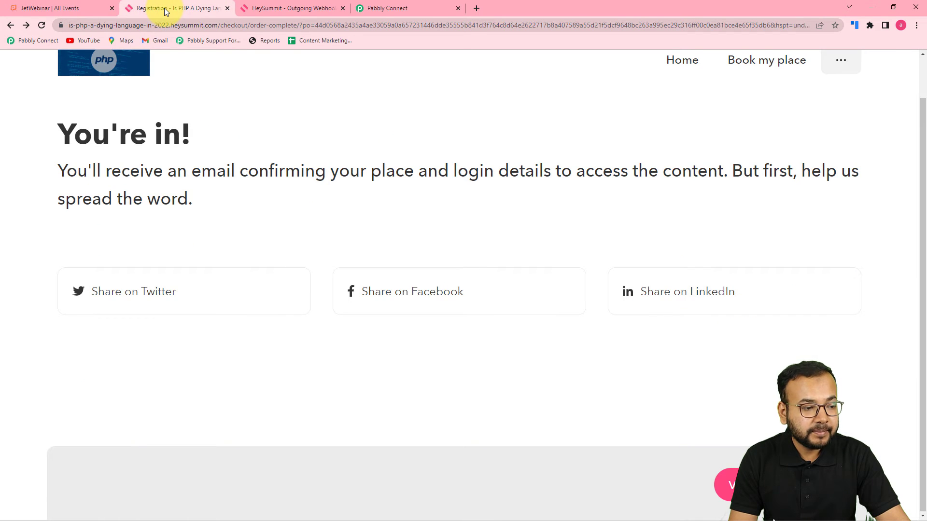
pyautogui.click(255, 9)
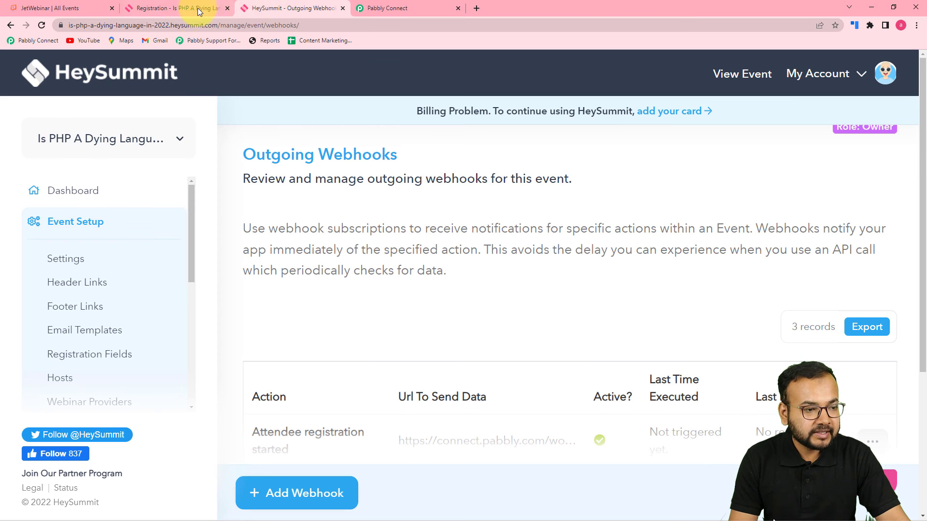
pyautogui.click(138, 140)
pyautogui.click(118, 189)
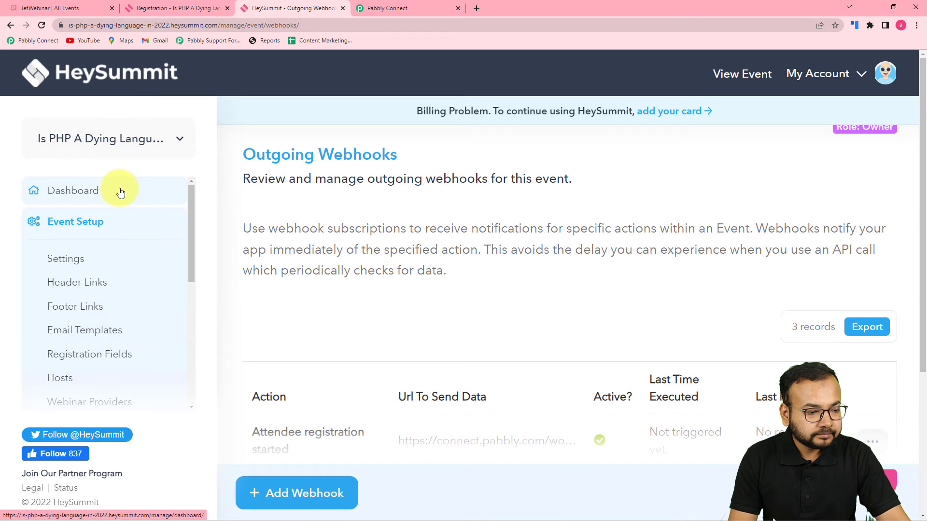
pyautogui.click(120, 192)
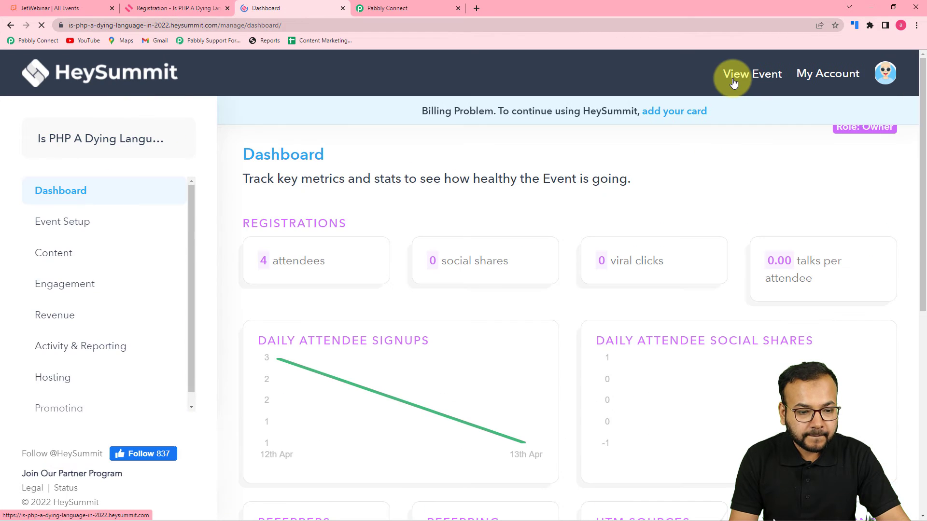
pyautogui.click(734, 76)
pyautogui.scroll(-2, 521, 236)
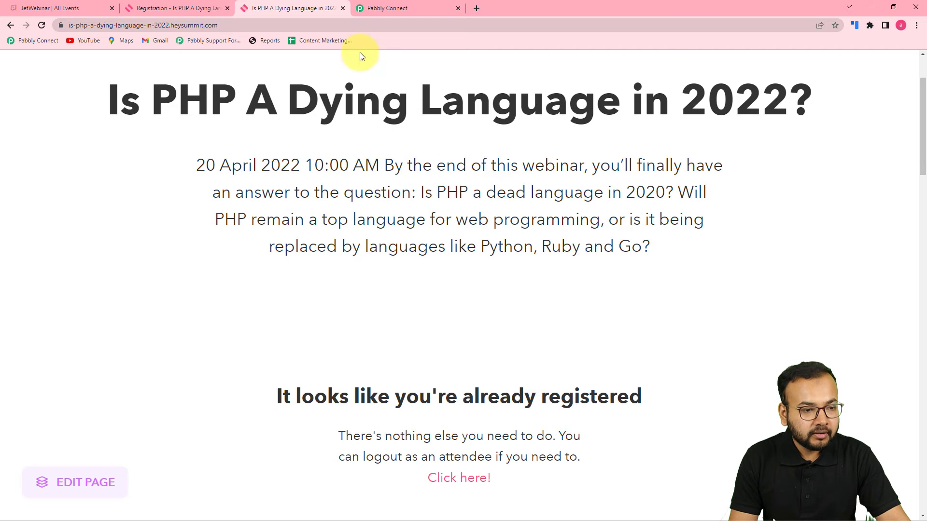
pyautogui.click(391, 6)
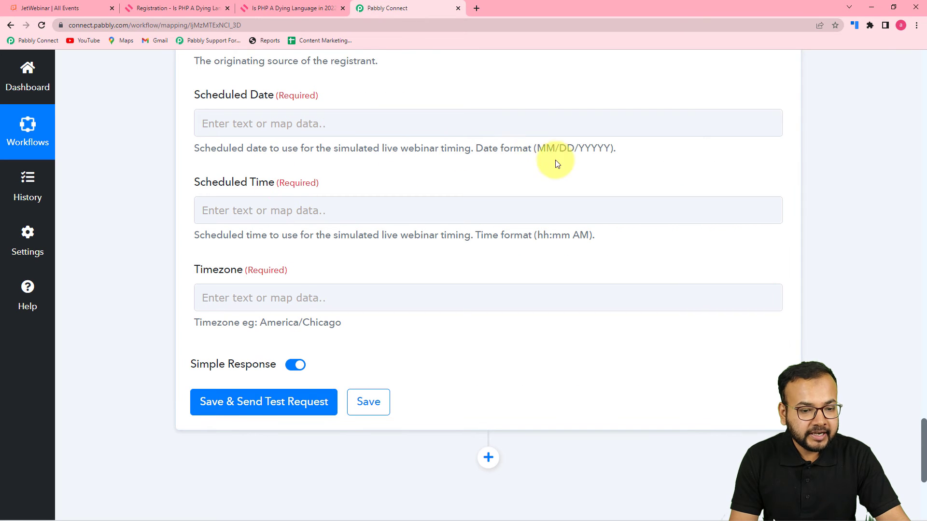
# Enter 04/20/2022 as the registrant's Scheduled Date.
pyautogui.click(427, 135)
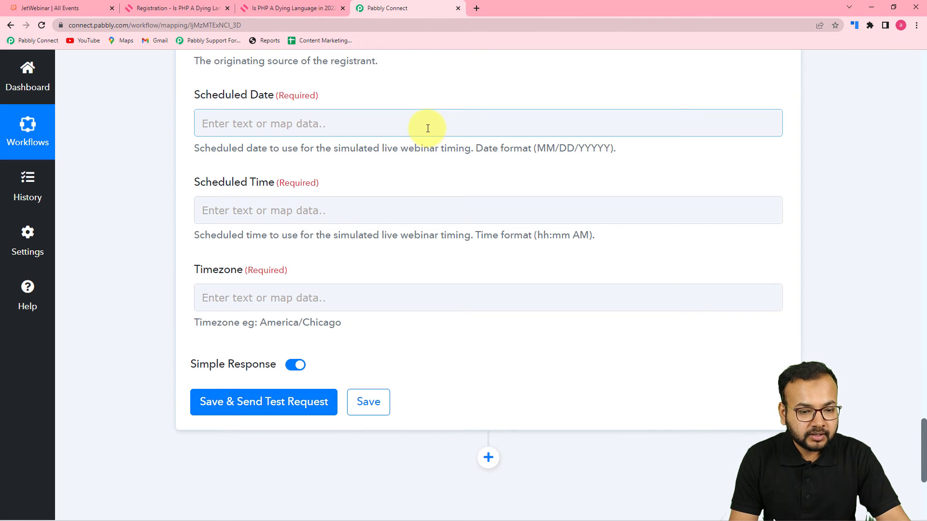
pyautogui.click(427, 132)
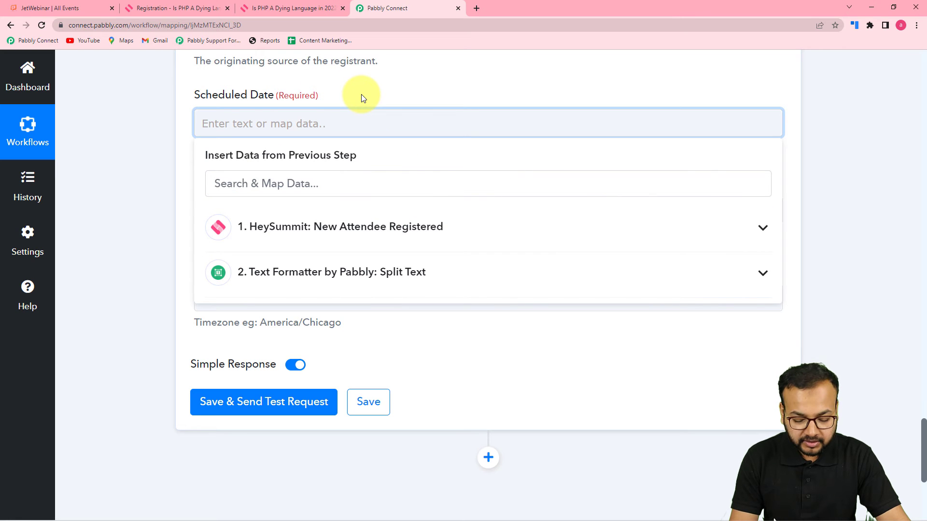
pyautogui.click(381, 92)
pyautogui.click(367, 116)
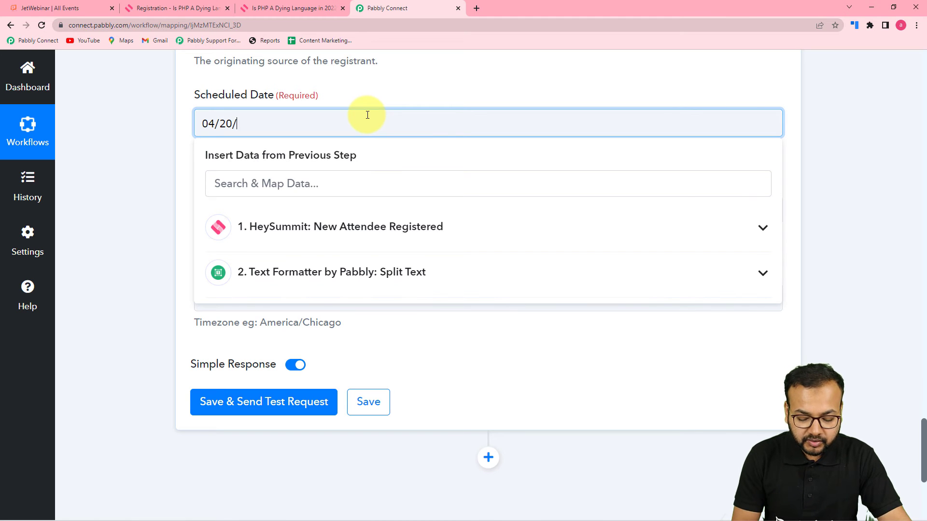
pyautogui.click(424, 63)
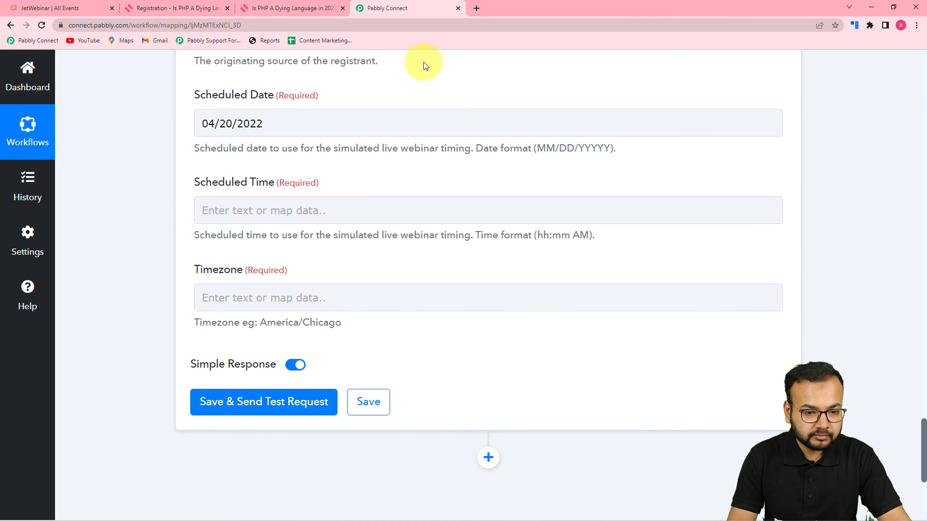
pyautogui.scroll(-1, 445, 178)
pyautogui.scroll(-1, 445, 177)
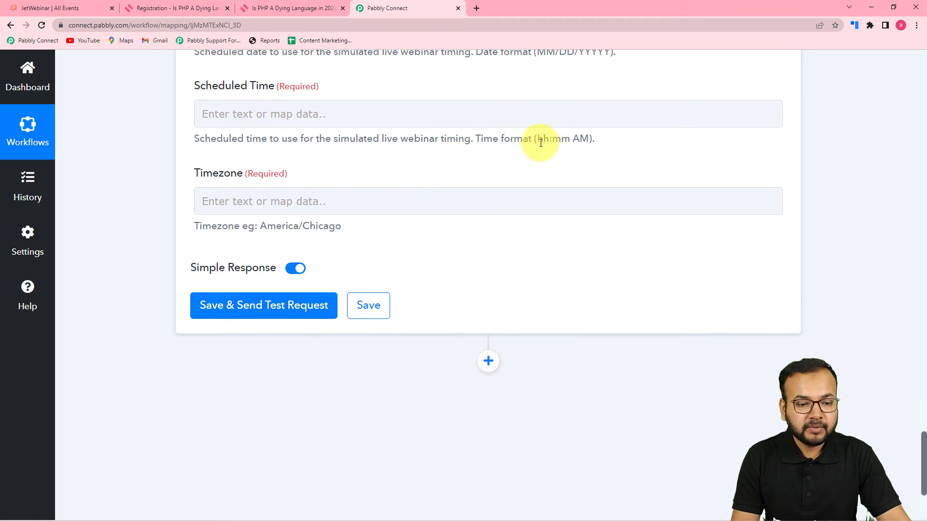
# Set Scheduled Time to 10:00, confirming the start time on the HeySummit event page.
pyautogui.click(284, 115)
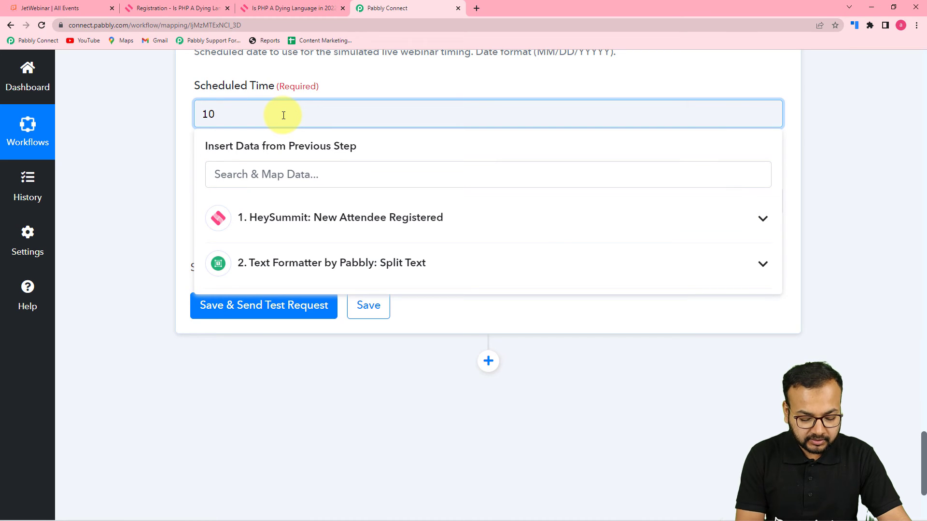
pyautogui.click(322, 91)
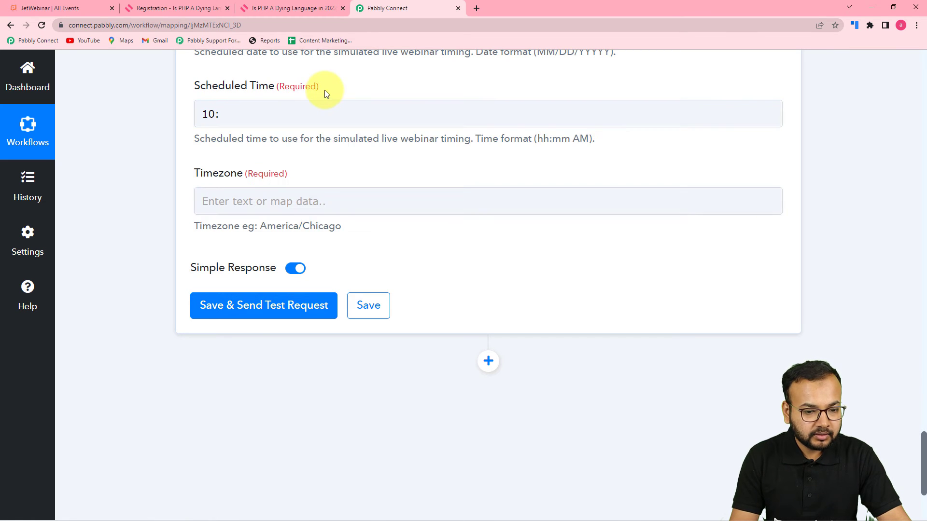
pyautogui.click(226, 116)
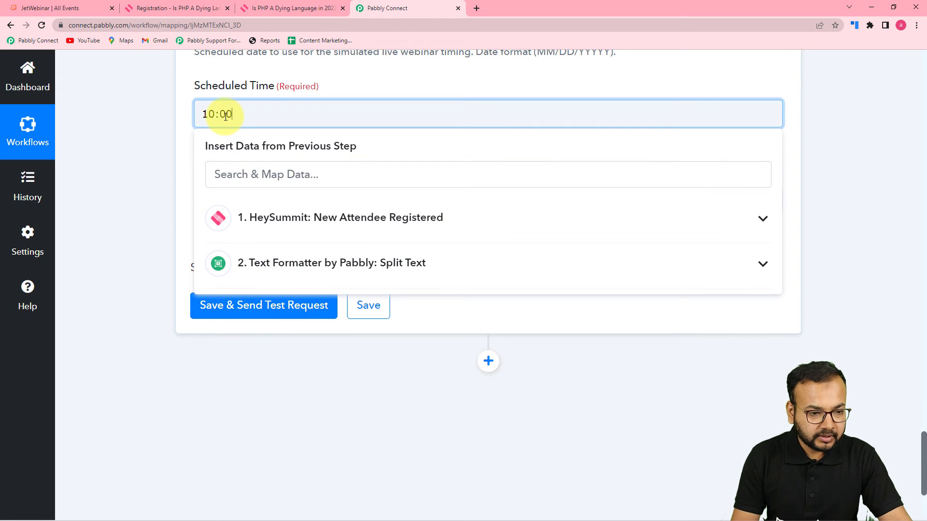
pyautogui.click(375, 91)
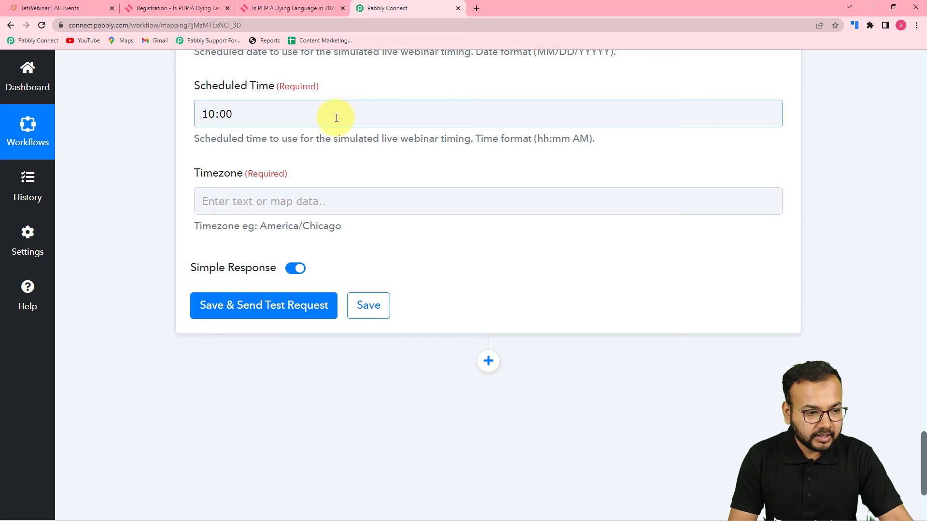
pyautogui.scroll(-4, 335, 119)
pyautogui.scroll(3, 321, 155)
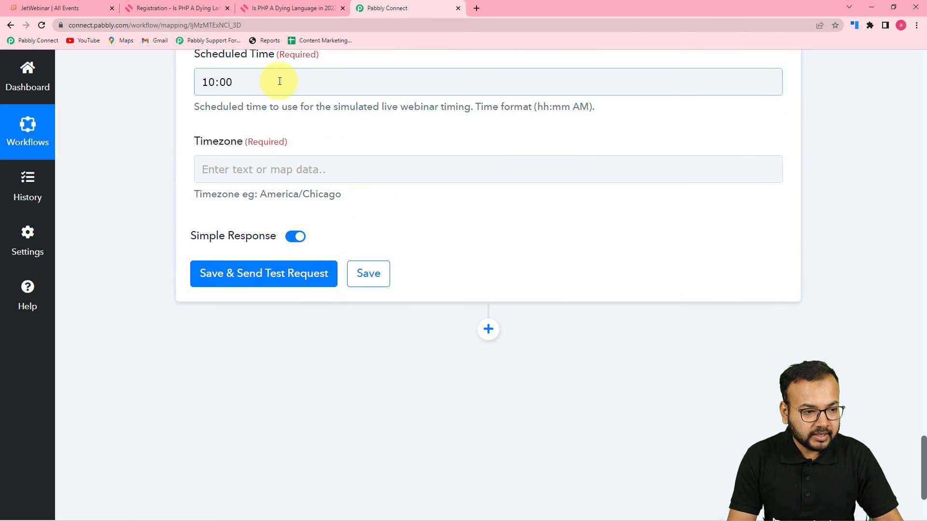
pyautogui.click(278, 91)
pyautogui.write('00')
pyautogui.click(193, 5)
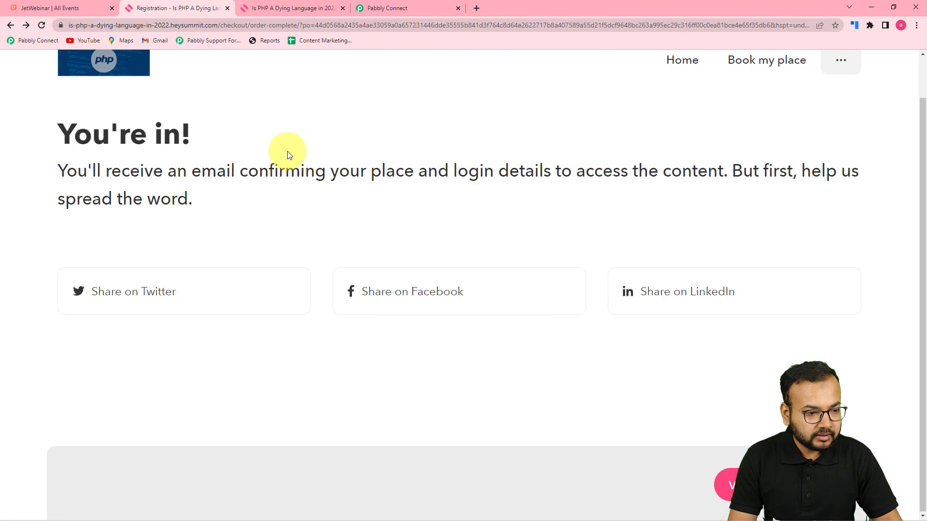
pyautogui.click(265, 8)
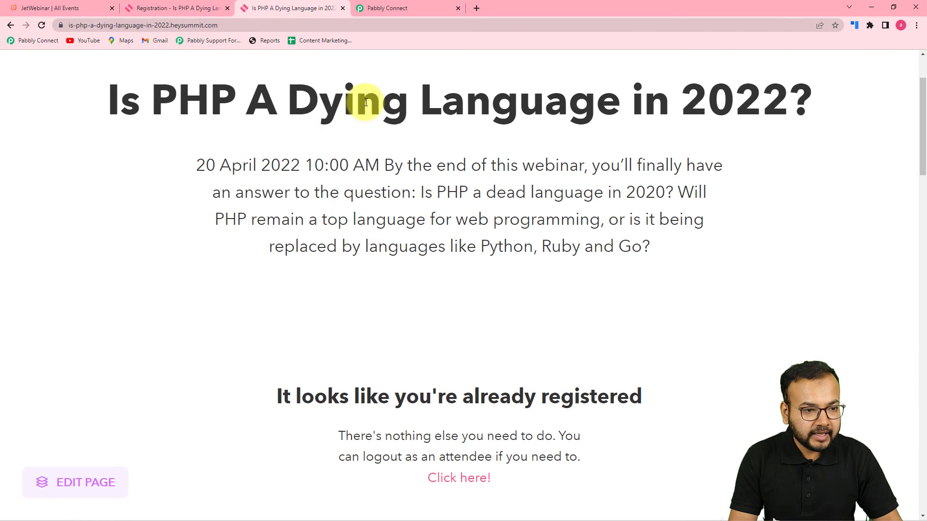
pyautogui.click(385, 7)
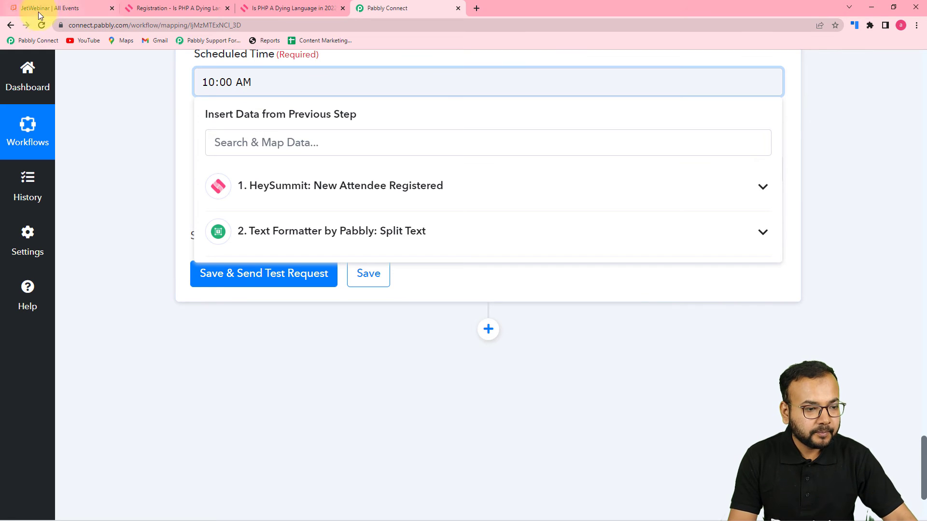
# Finish the scheduled time as 10:00 AM and enter Asia/Kolkata as the registrant's timezone.
pyautogui.click(128, 107)
pyautogui.scroll(2, 262, 130)
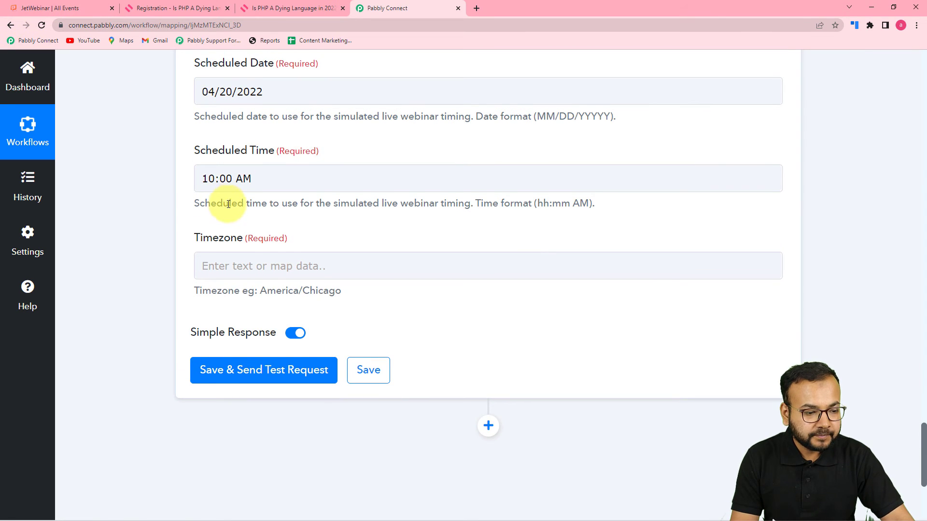
pyautogui.scroll(-1, 229, 204)
pyautogui.click(275, 223)
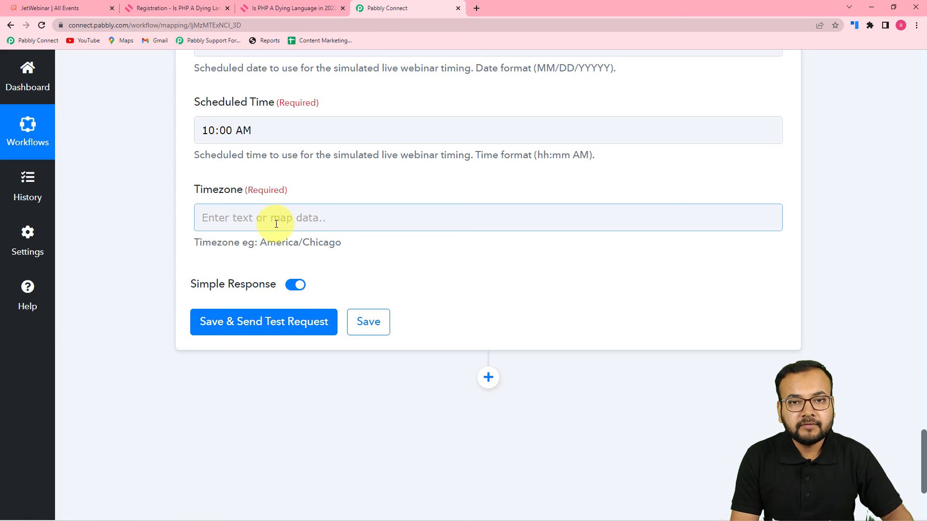
pyautogui.click(324, 220)
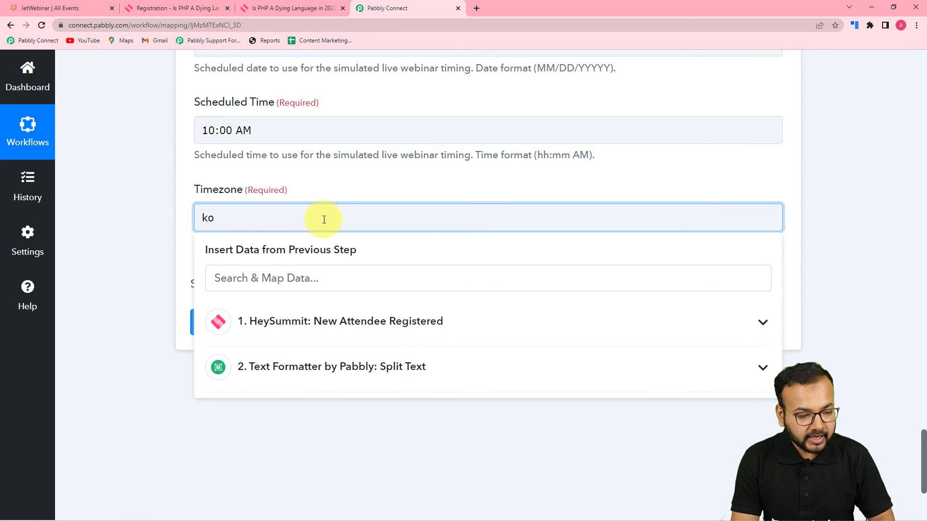
pyautogui.click(319, 182)
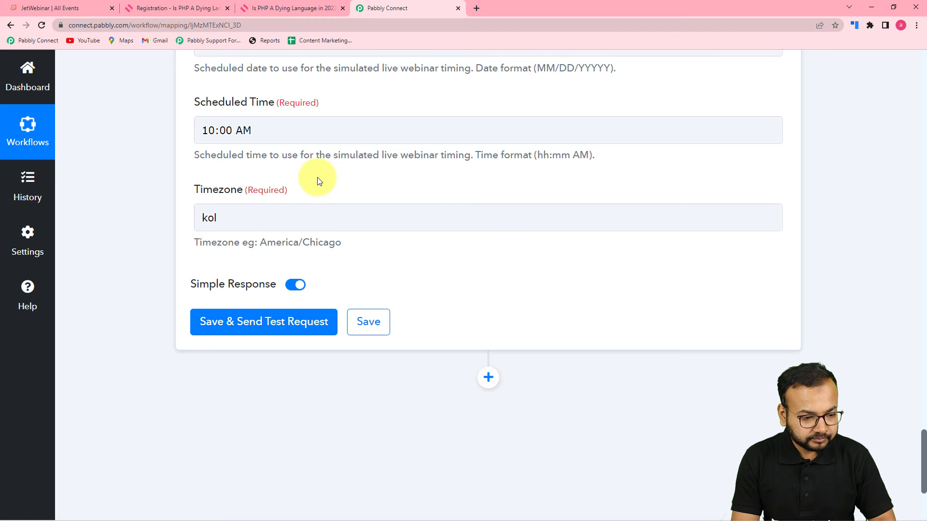
pyautogui.click(260, 219)
pyautogui.press('BackSpace')
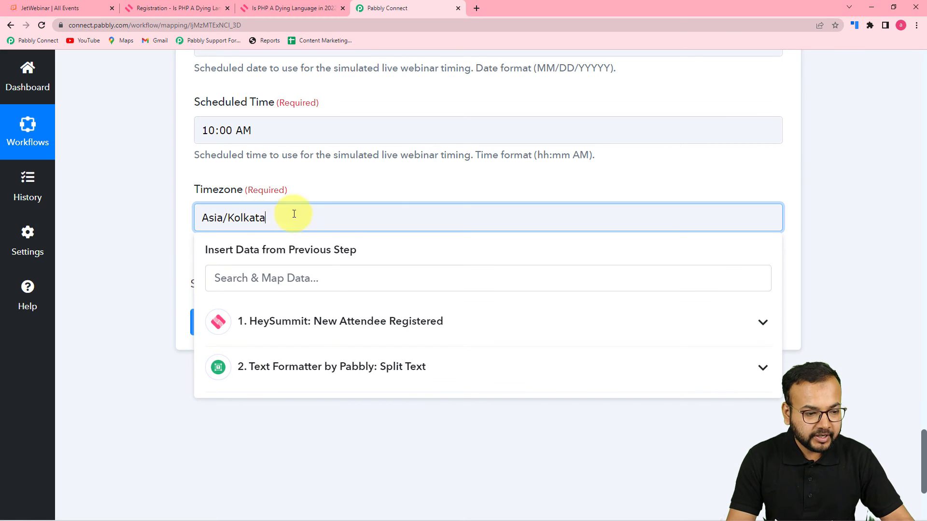
pyautogui.click(324, 167)
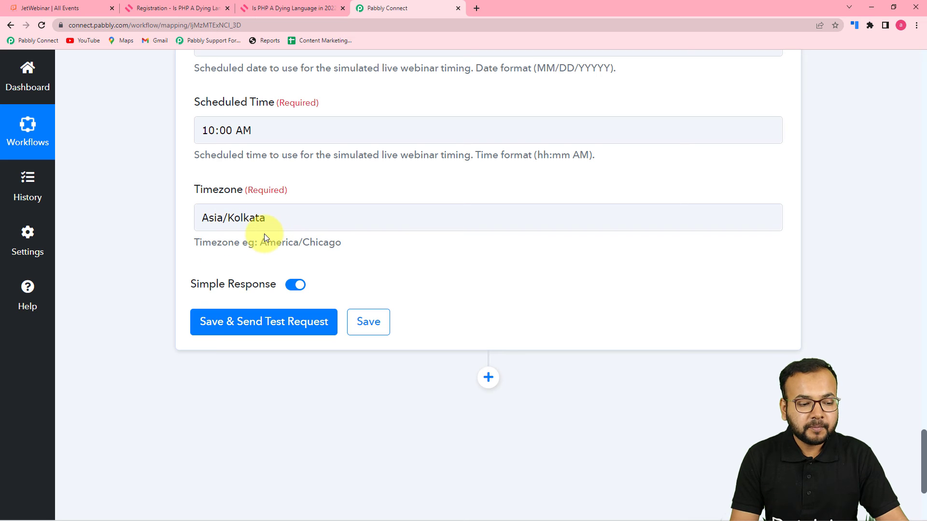
# Check the scheduled date, leave it unchanged, and review the filled scheduling fields.
pyautogui.scroll(5, 145, 230)
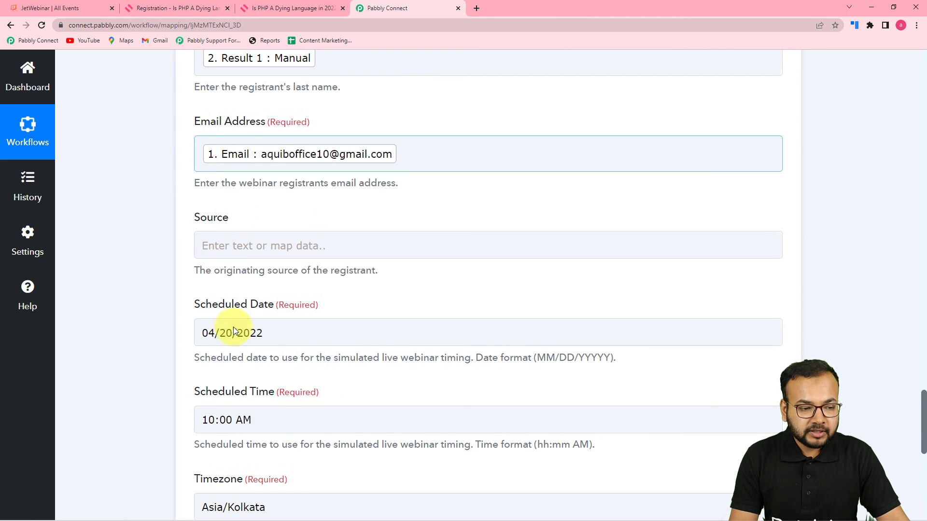
pyautogui.click(308, 331)
pyautogui.click(166, 286)
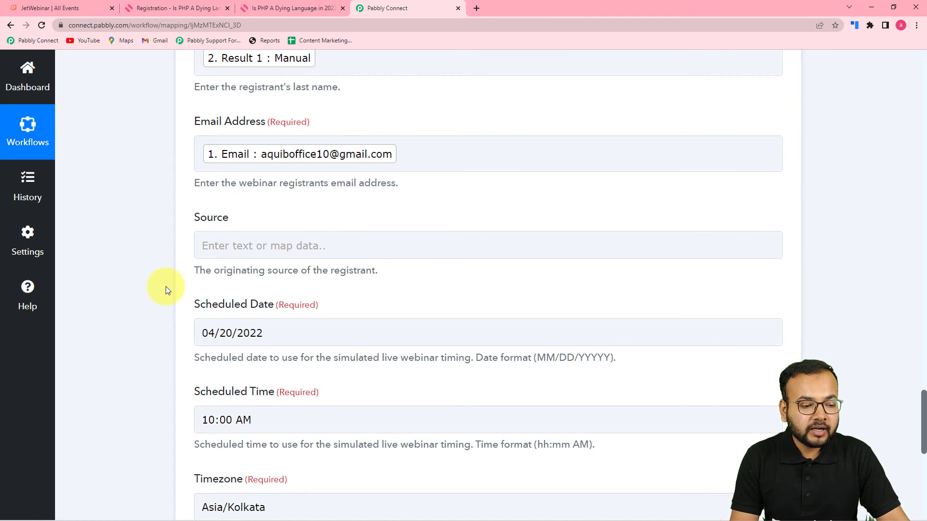
pyautogui.scroll(-3, 166, 286)
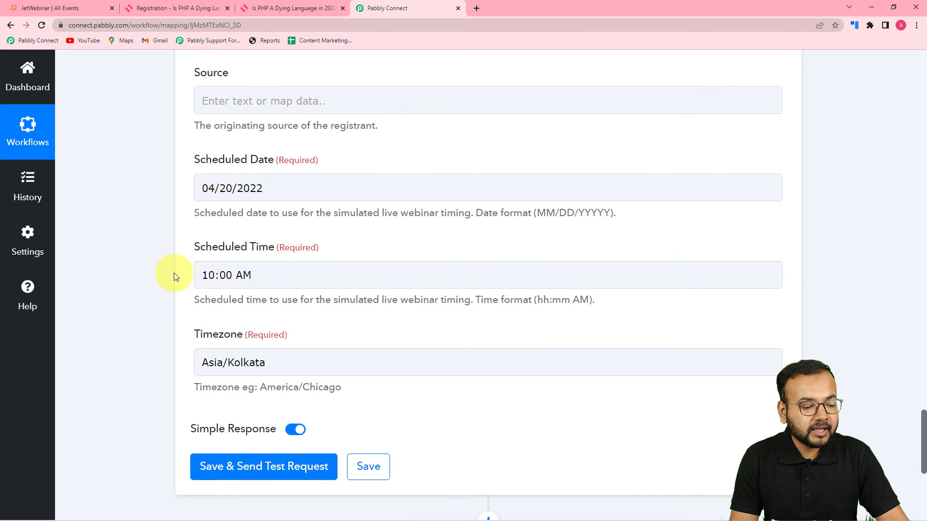
pyautogui.scroll(-3, 174, 273)
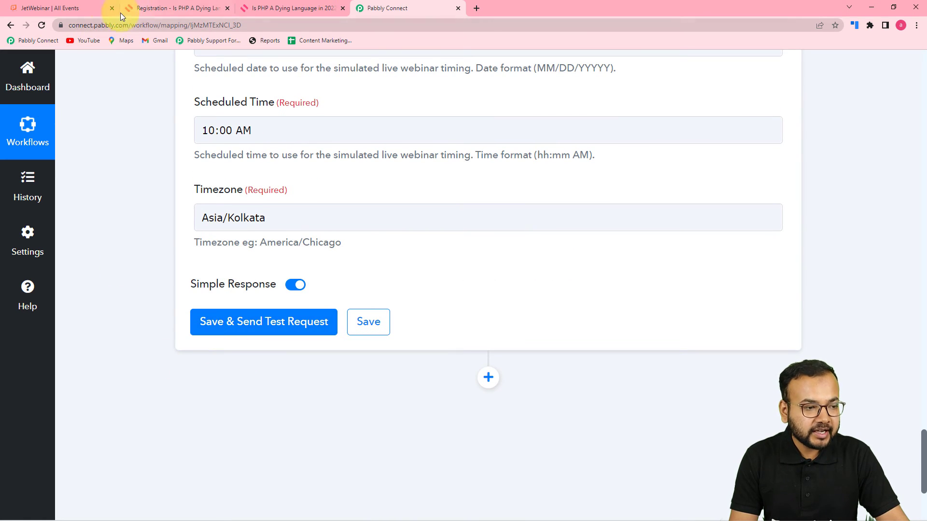
# Review JetWebinar's existing attendees, all at 04/20/22 @ 10:00 AM, then return to Pabbly Connect.
pyautogui.click(80, 10)
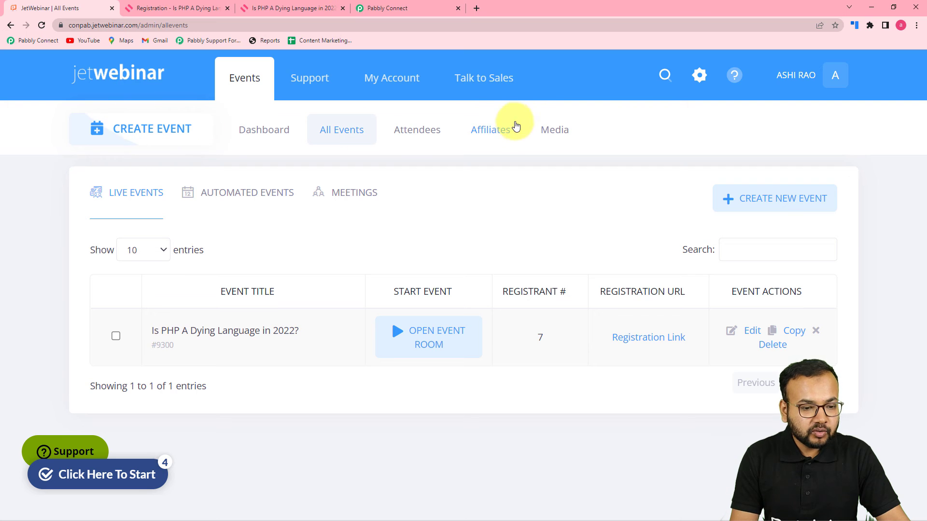
pyautogui.click(423, 136)
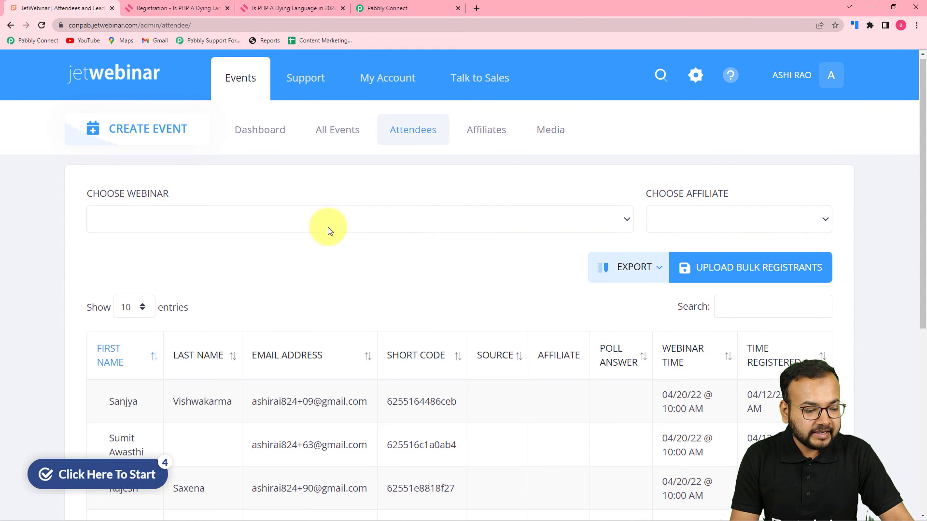
pyautogui.scroll(-4, 327, 227)
pyautogui.scroll(-3, 333, 256)
pyautogui.scroll(7, 352, 285)
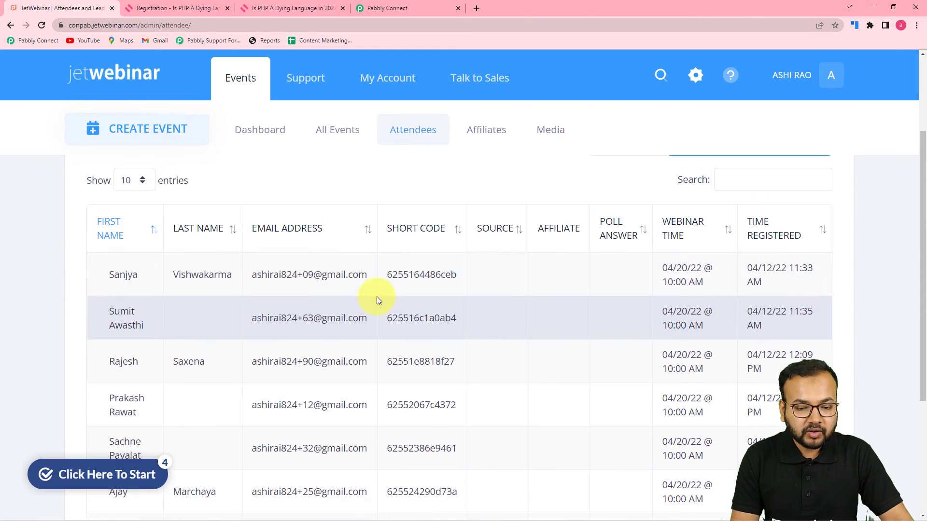
pyautogui.scroll(-2, 378, 300)
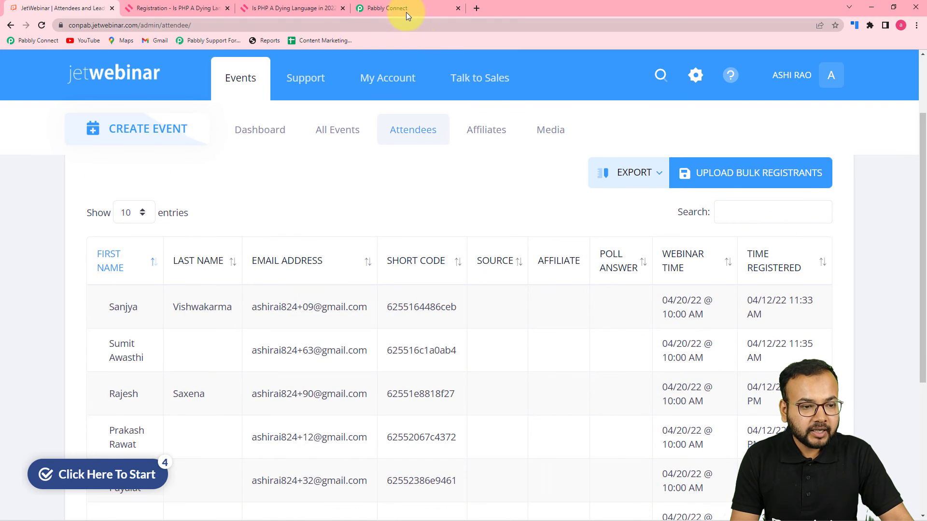
pyautogui.click(407, 8)
# Save the JetWebinar action and send a test request, which returns 'New Registrant Created'.
pyautogui.click(300, 320)
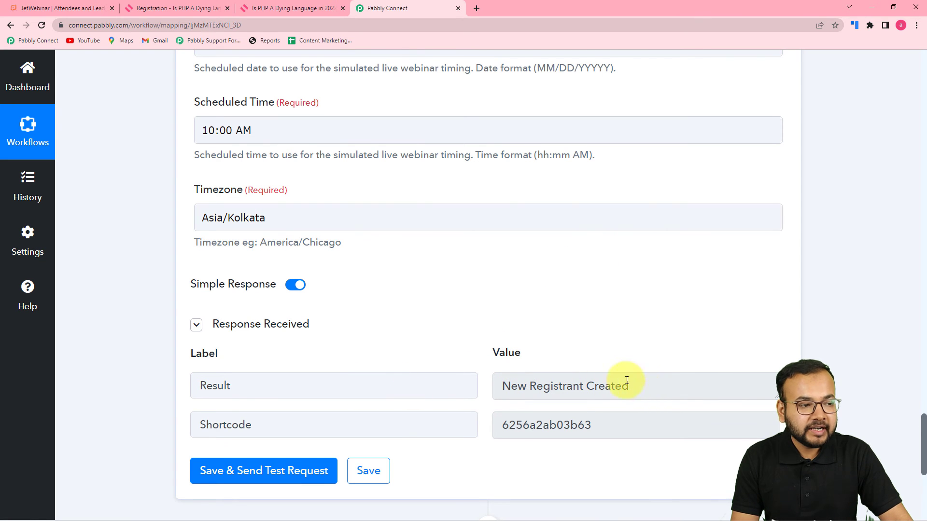
pyautogui.click(74, 10)
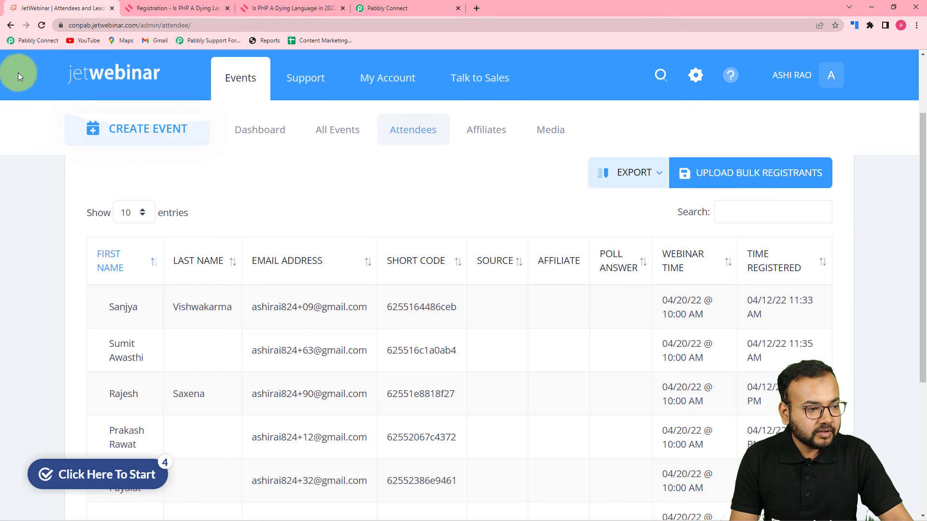
# Reload JetWebinar to see the PHP webinar's registrants rise from 7 to 8, then return to Pabbly Connect.
pyautogui.click(38, 26)
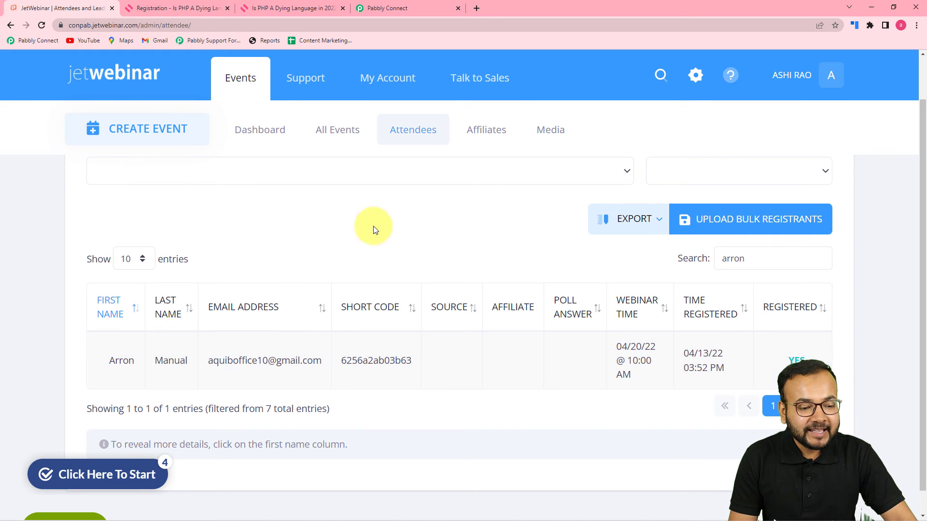
pyautogui.click(390, 7)
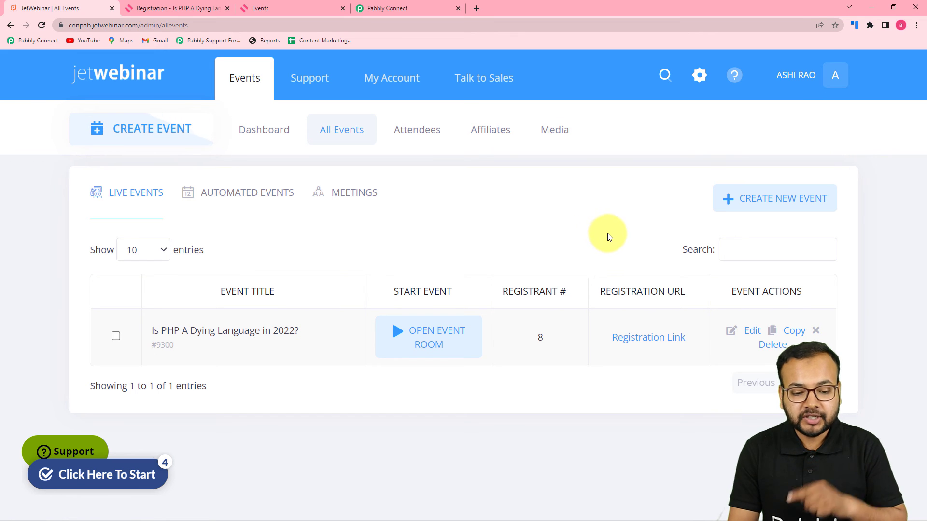
# Open the PHP webinar's Email Funnel and read its confirmation email with the {wb-url} link.
pyautogui.click(752, 336)
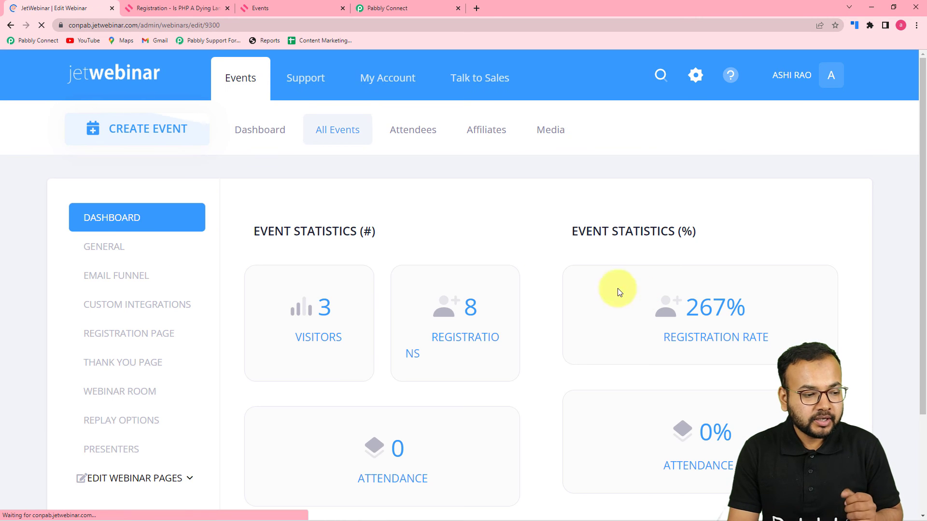
pyautogui.click(134, 286)
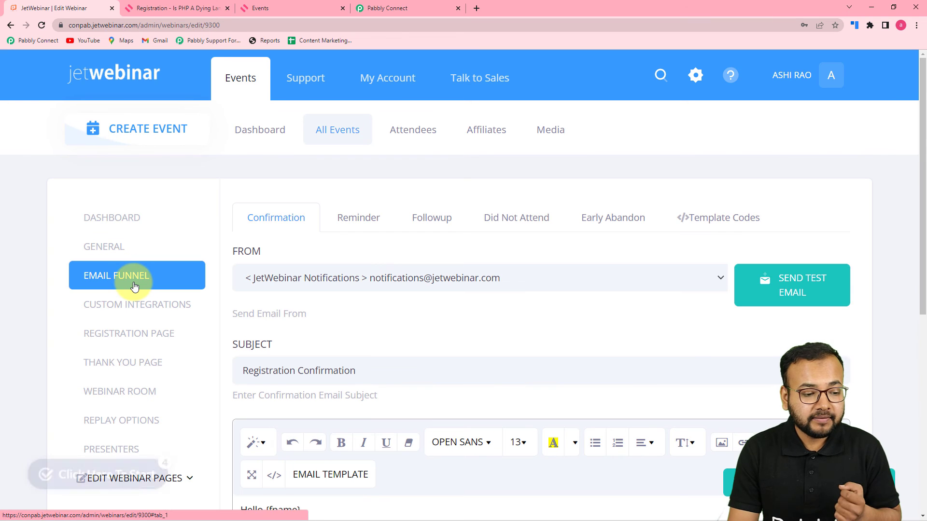
pyautogui.scroll(-3, 283, 314)
pyautogui.scroll(-3, 283, 316)
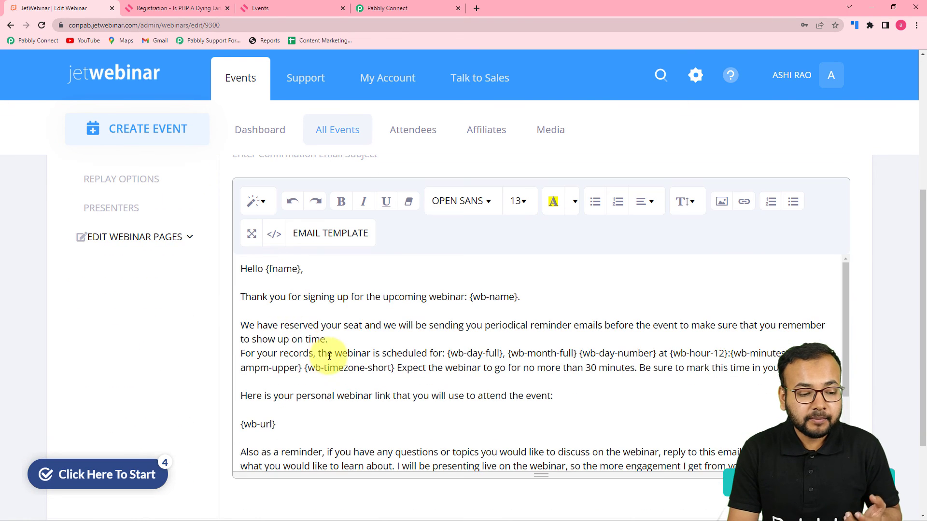
pyautogui.scroll(-3, 328, 319)
pyautogui.scroll(3, 327, 320)
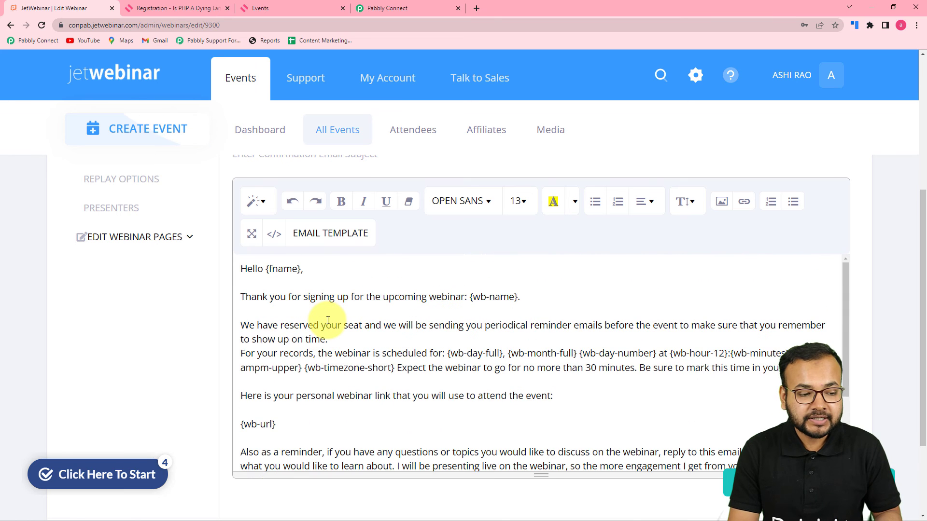
pyautogui.scroll(5, 327, 320)
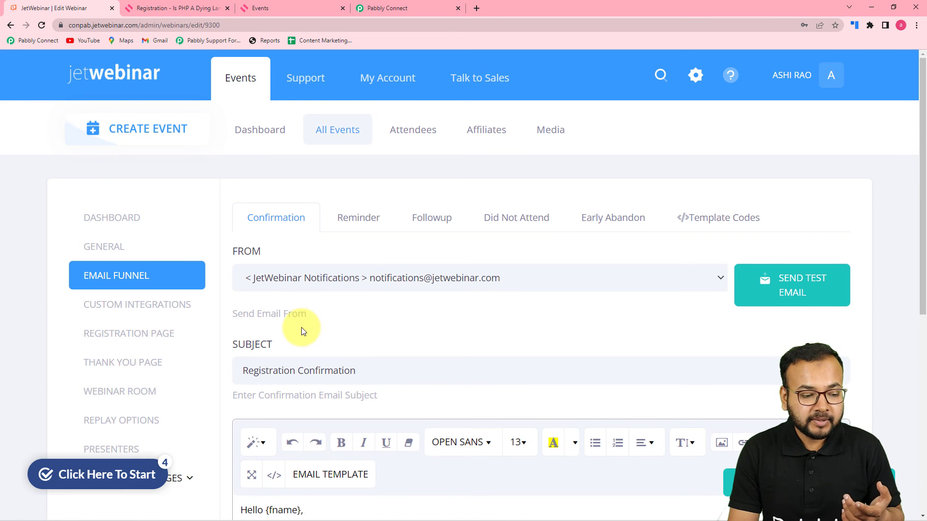
pyautogui.scroll(-1, 301, 327)
pyautogui.scroll(-2, 301, 327)
pyautogui.scroll(3, 301, 327)
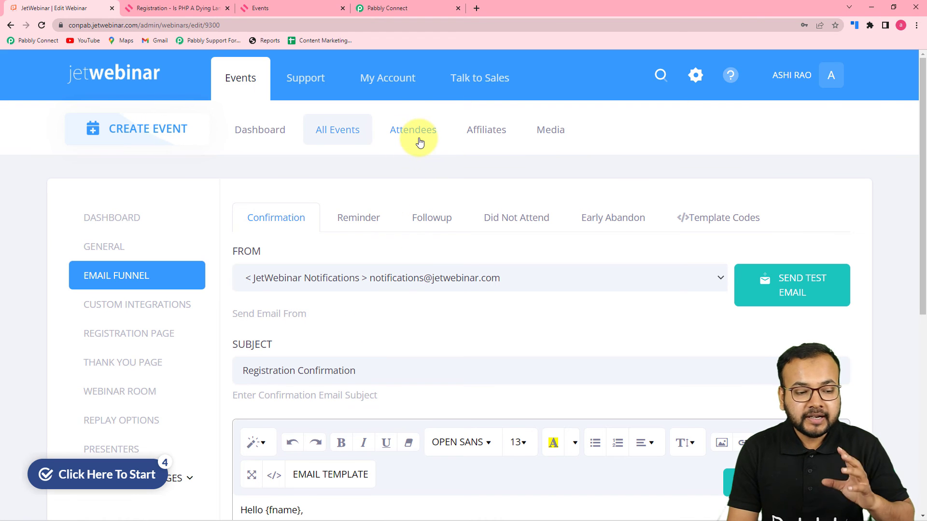
# Save the webinar's confirmation email settings.
pyautogui.scroll(-2, 563, 308)
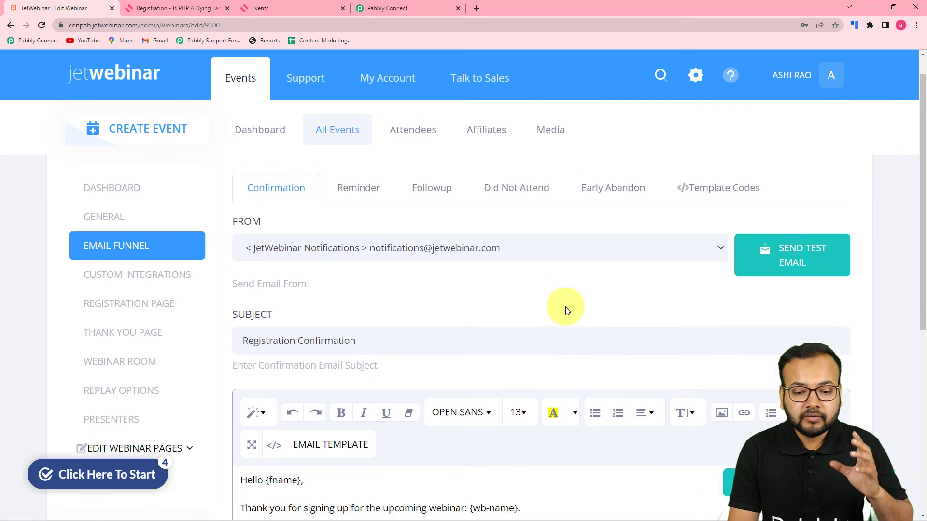
pyautogui.scroll(-3, 567, 310)
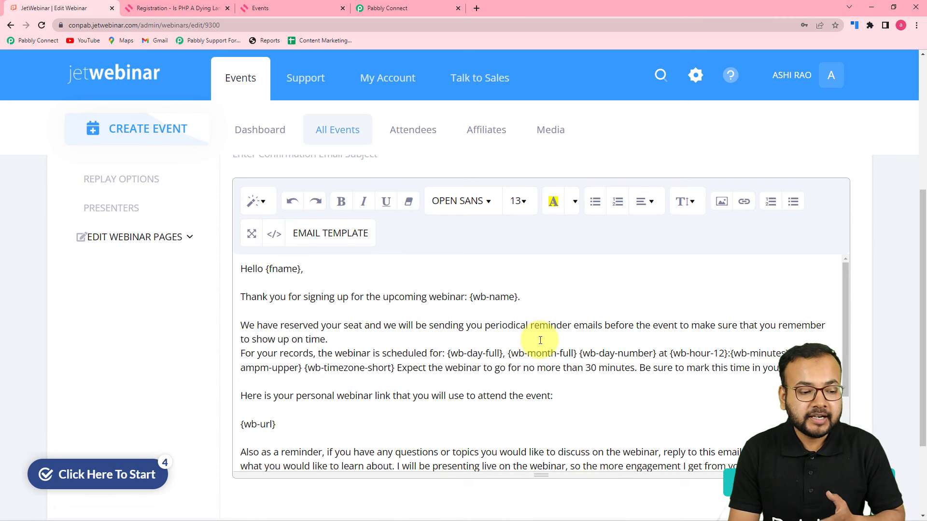
pyautogui.scroll(-3, 543, 333)
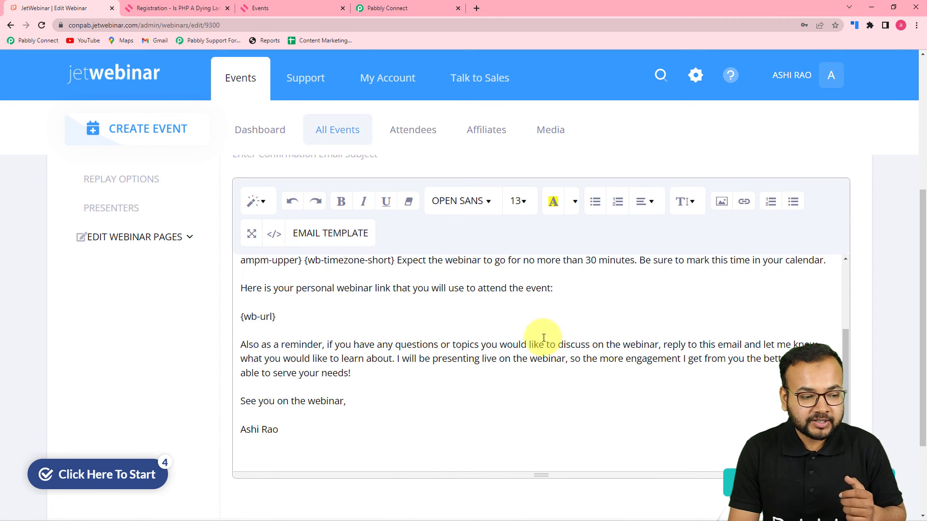
pyautogui.scroll(-3, 269, 290)
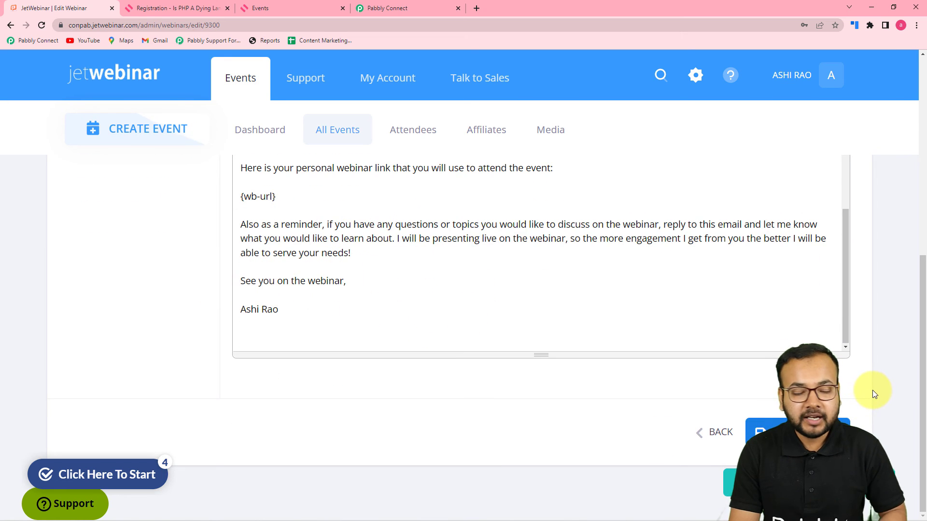
pyautogui.click(842, 421)
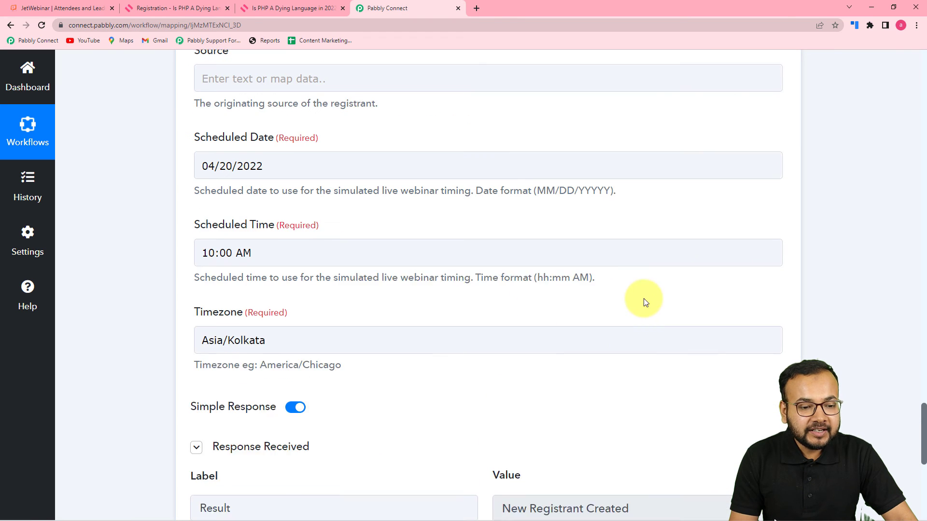
pyautogui.scroll(15, 669, 326)
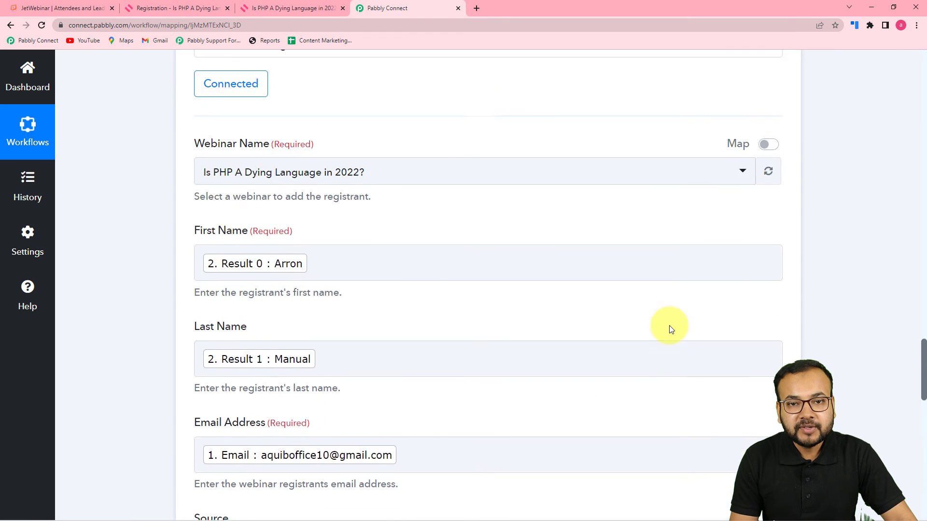
# Recheck the Split Text name mapping and registrant fields, then check JetWebinar's attendees and go to HeySummit.
pyautogui.scroll(18, 673, 333)
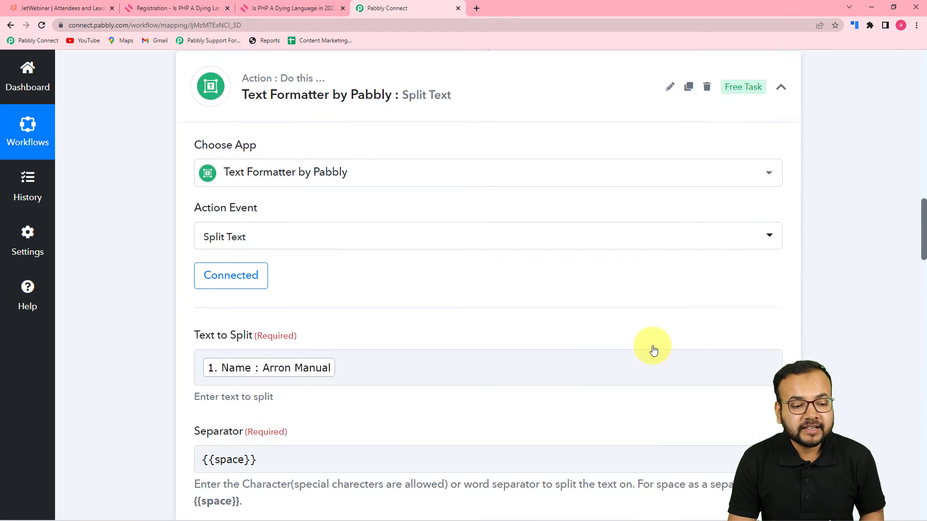
pyautogui.scroll(-3, 654, 350)
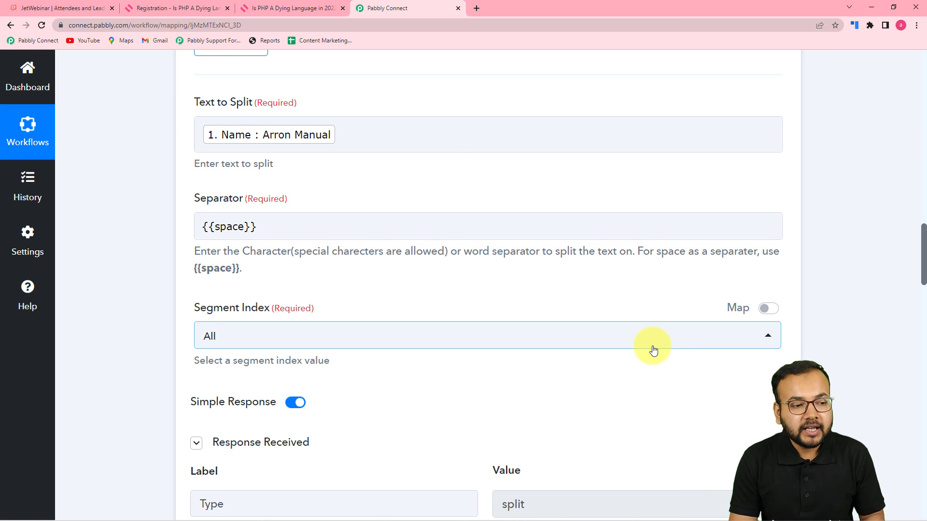
pyautogui.scroll(9, 642, 348)
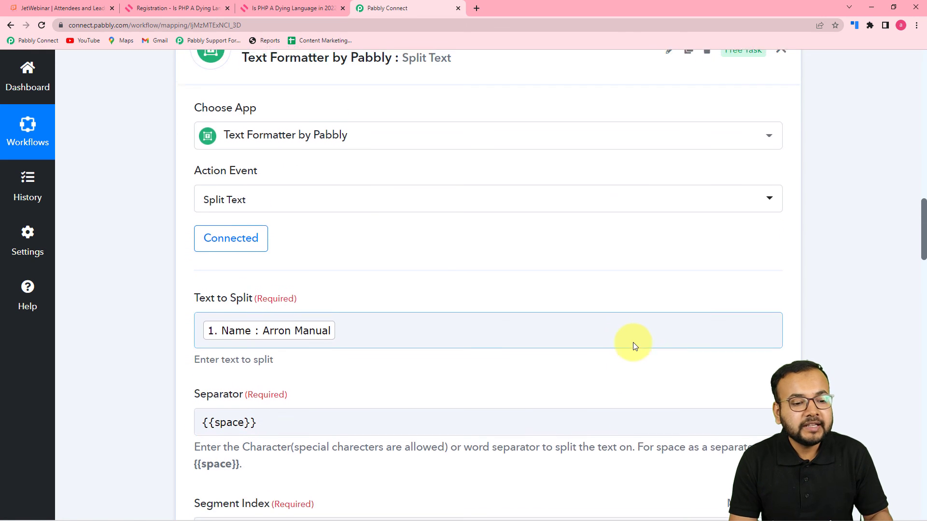
pyautogui.scroll(7, 634, 346)
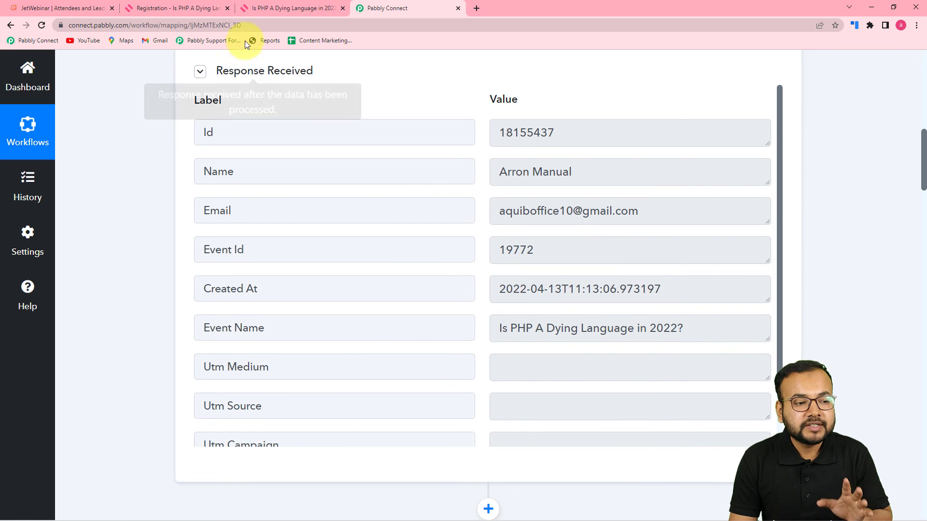
pyautogui.click(76, 8)
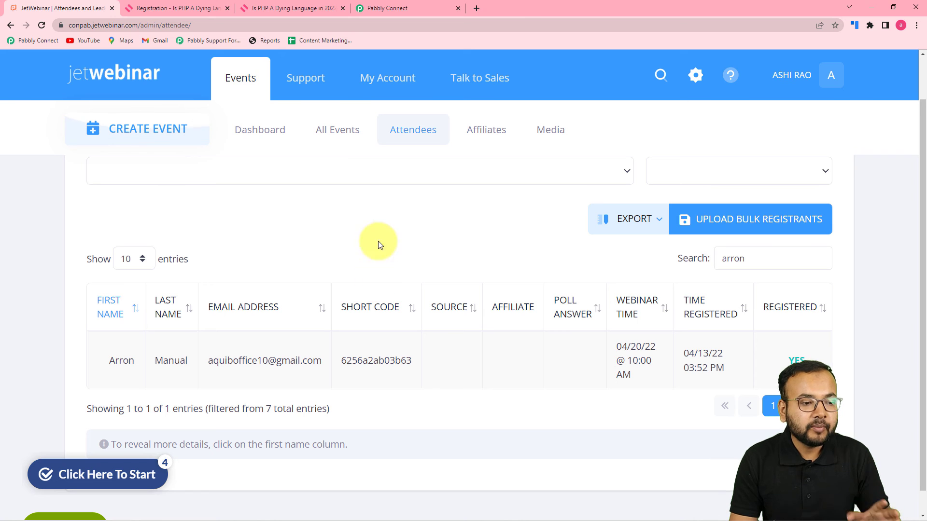
pyautogui.click(305, 8)
# Register a second test attendee for the PHP webinar on HeySummit with an email and name.
pyautogui.press('F5')
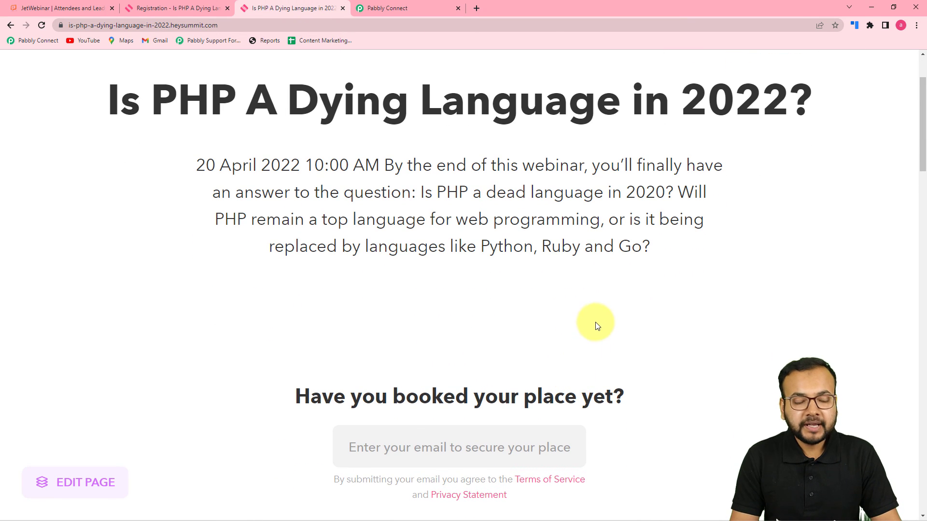
pyautogui.scroll(-2, 595, 323)
pyautogui.click(446, 359)
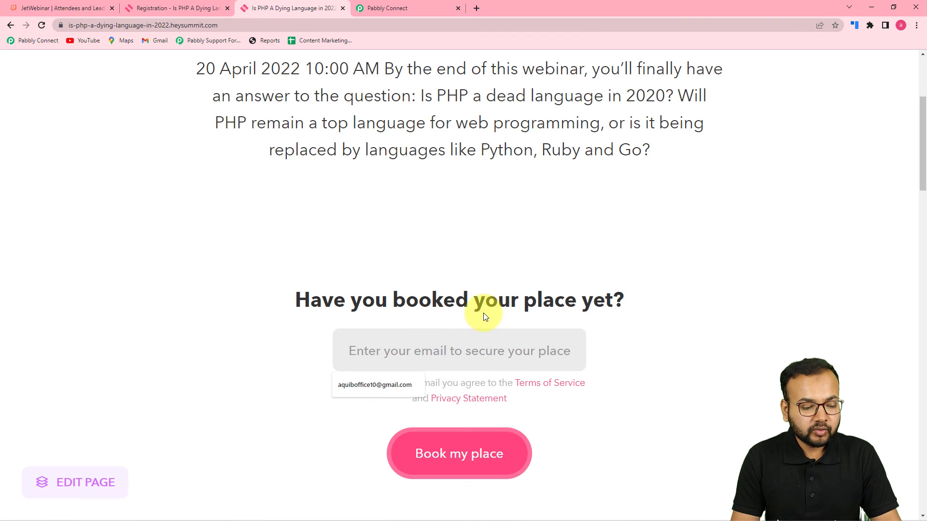
pyautogui.write('Zo')
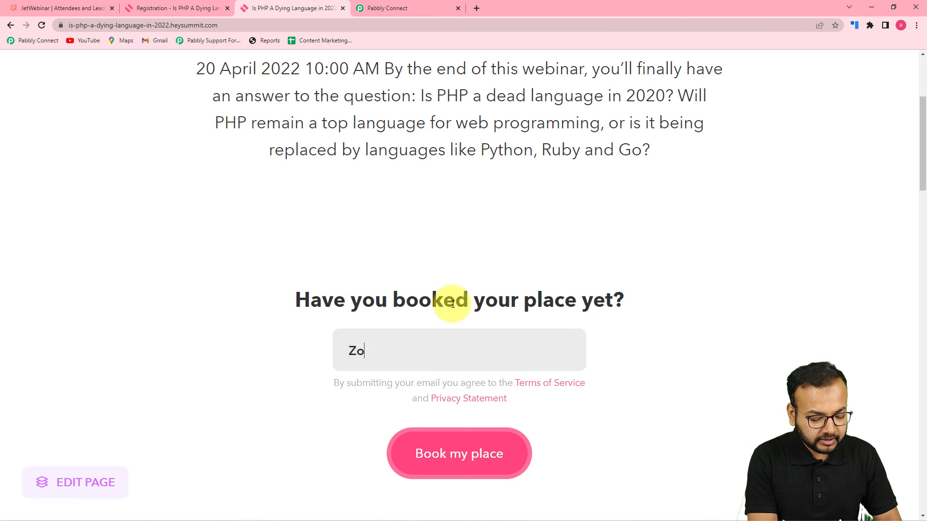
pyautogui.press('BackSpace')
pyautogui.press('BackSpace')
pyautogui.press('BackSpace')
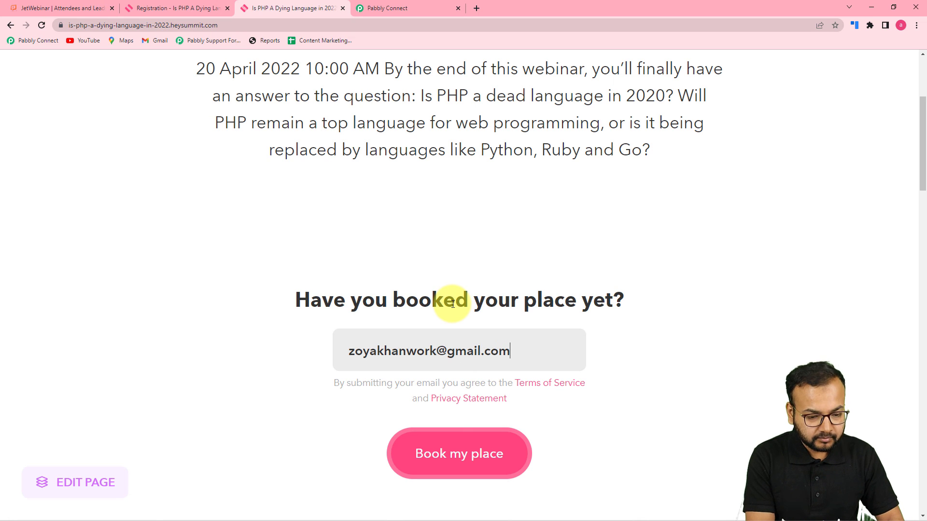
pyautogui.click(415, 444)
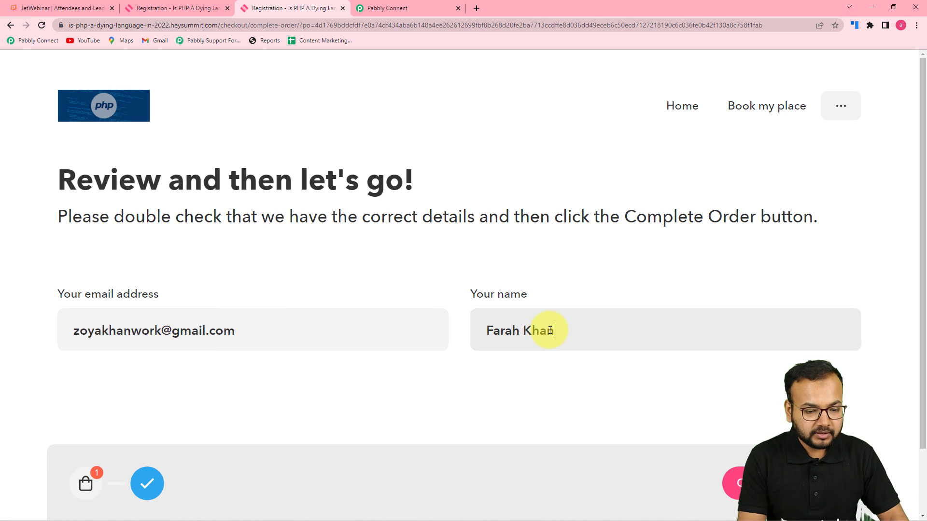
pyautogui.click(739, 482)
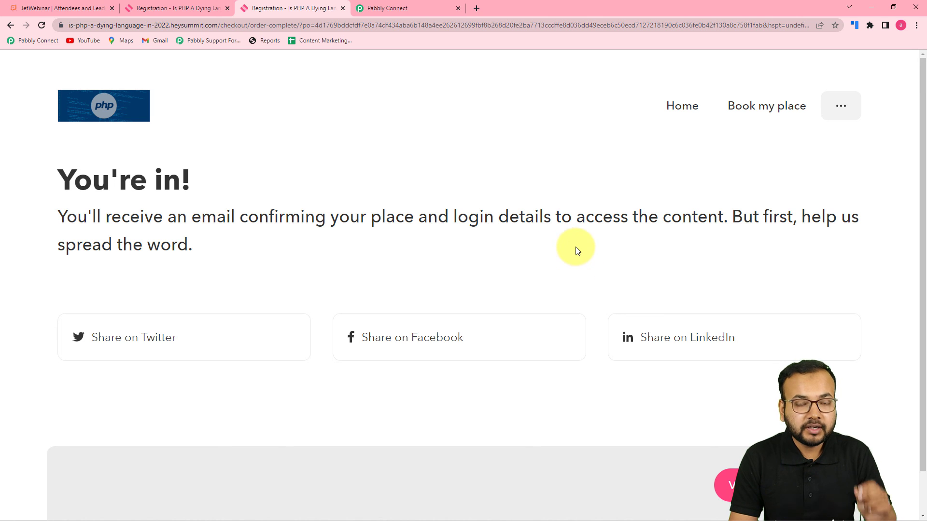
# Reload JetWebinar's attendee list to confirm the second test attendee was added, then return to Pabbly Connect.
pyautogui.click(74, 10)
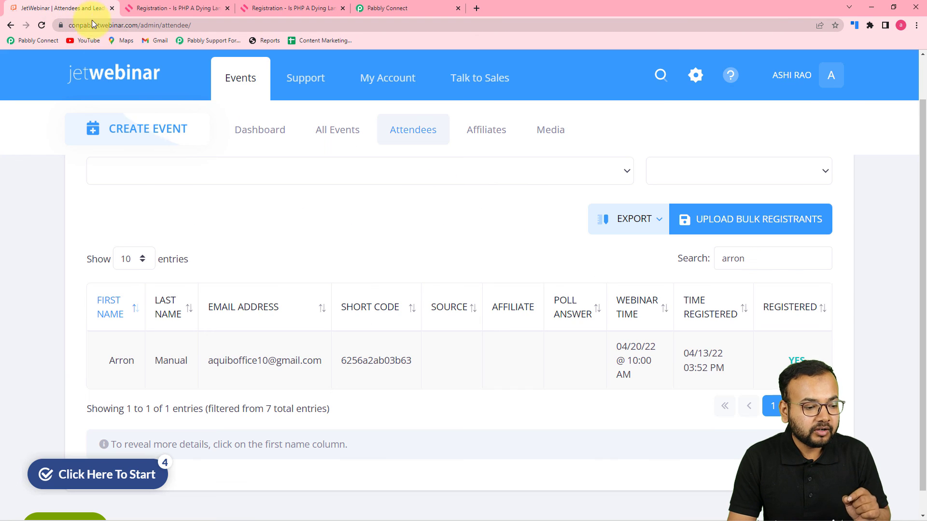
pyautogui.click(41, 25)
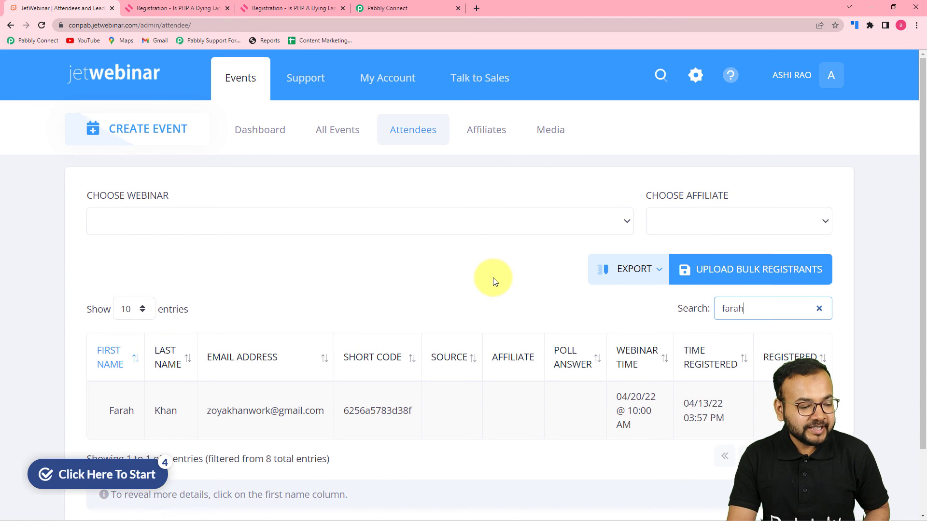
pyautogui.scroll(-2, 490, 275)
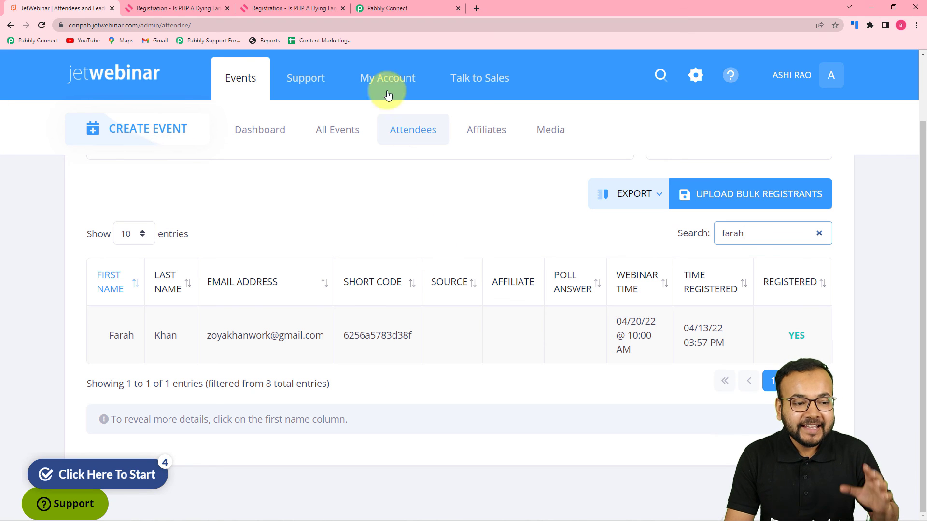
pyautogui.click(388, 8)
pyautogui.scroll(15, 673, 258)
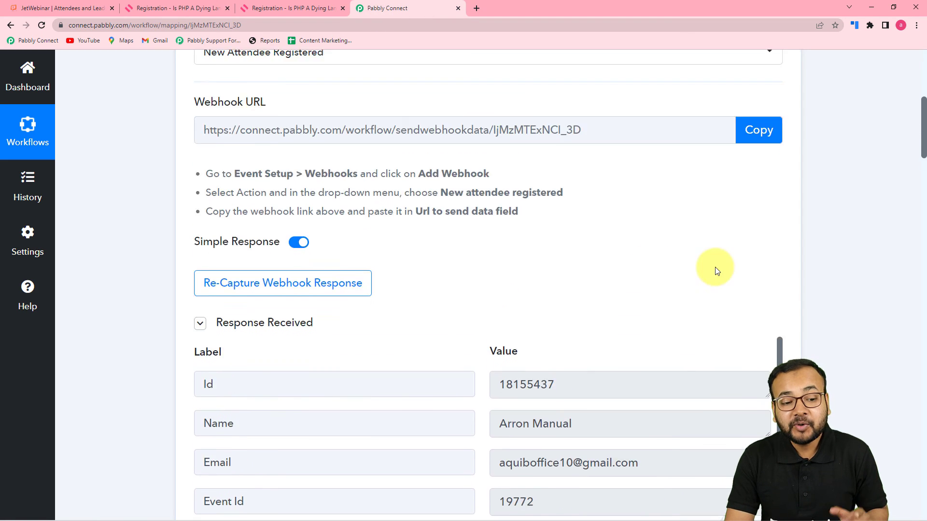